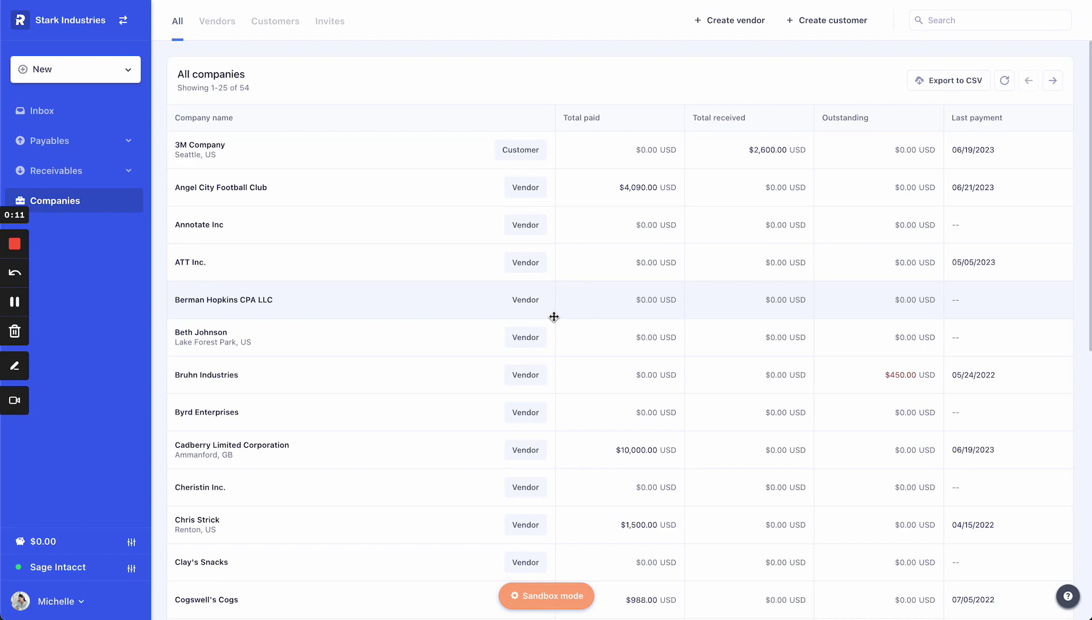
Start a new vendor with the person's full name as display name, typed as an individual
click(754, 27)
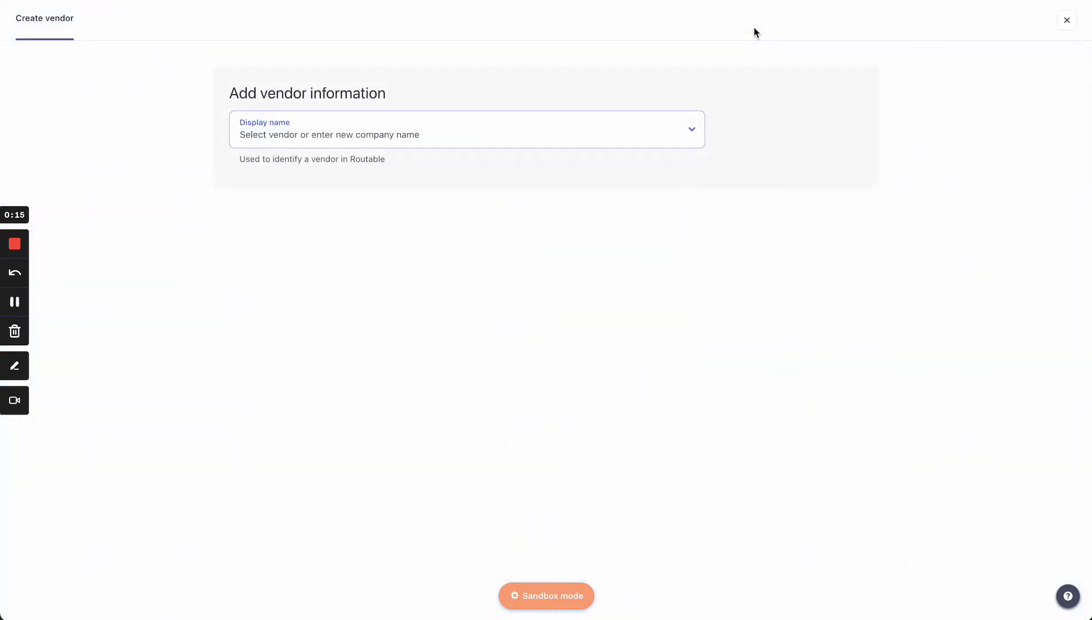
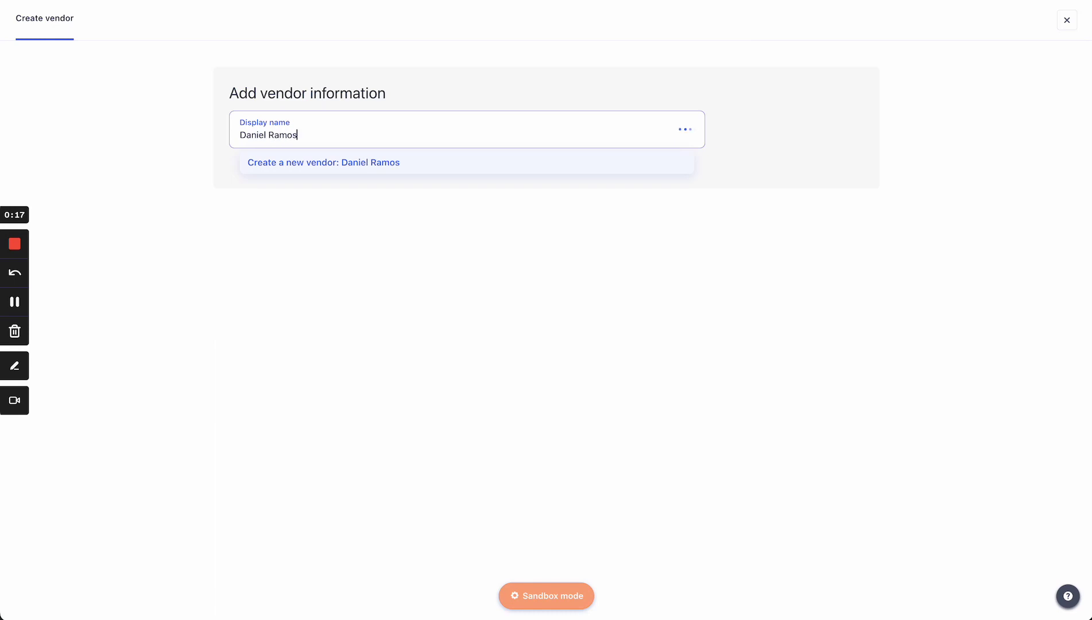
key(Return)
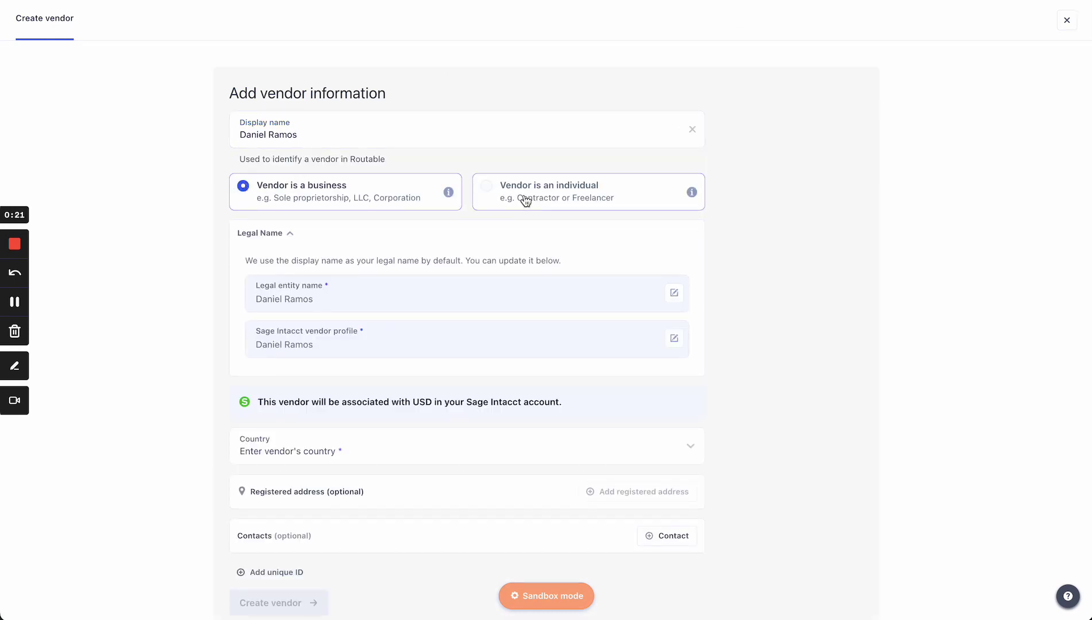
click(526, 201)
Enter the vendor's e-mail address, set the country to Spain, and create the vendor
click(337, 284)
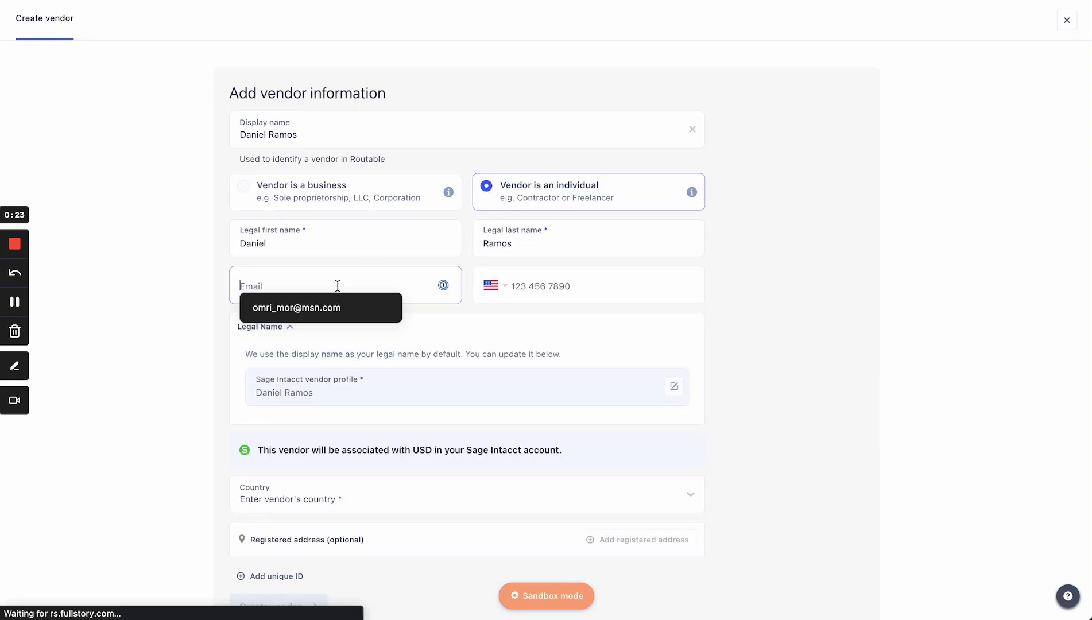
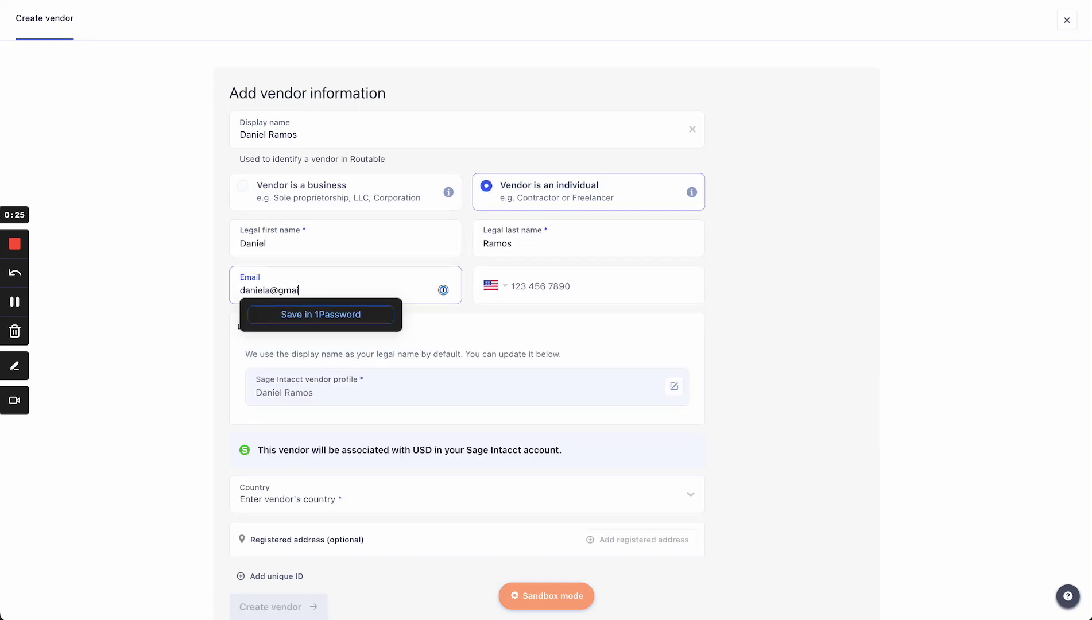
key(Tab)
click(379, 499)
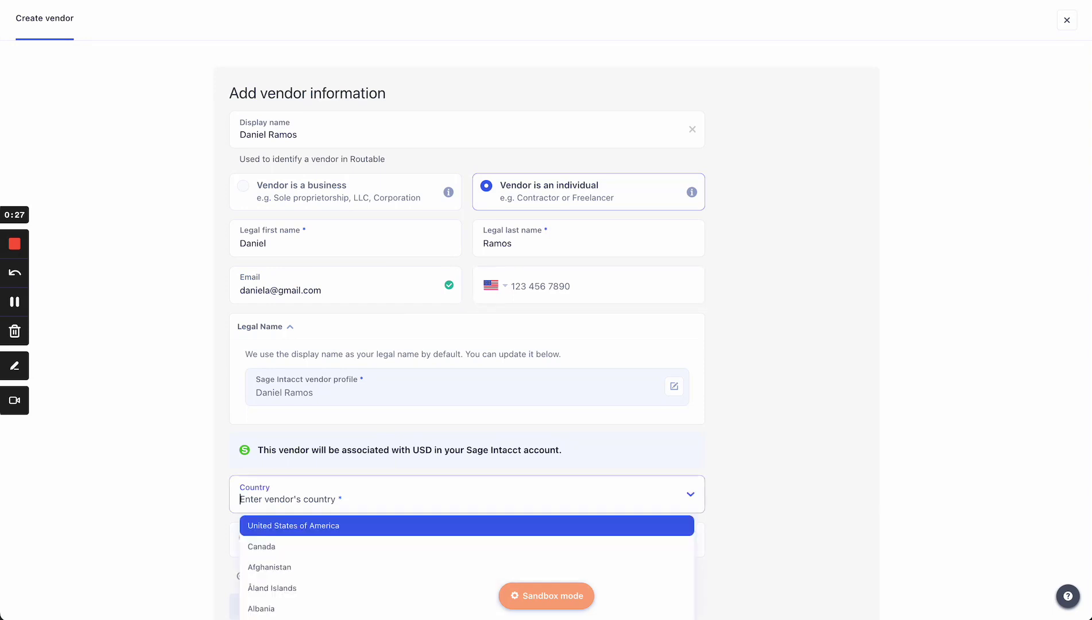
text(spai)
key(Return)
scroll(405, 452, down, 2)
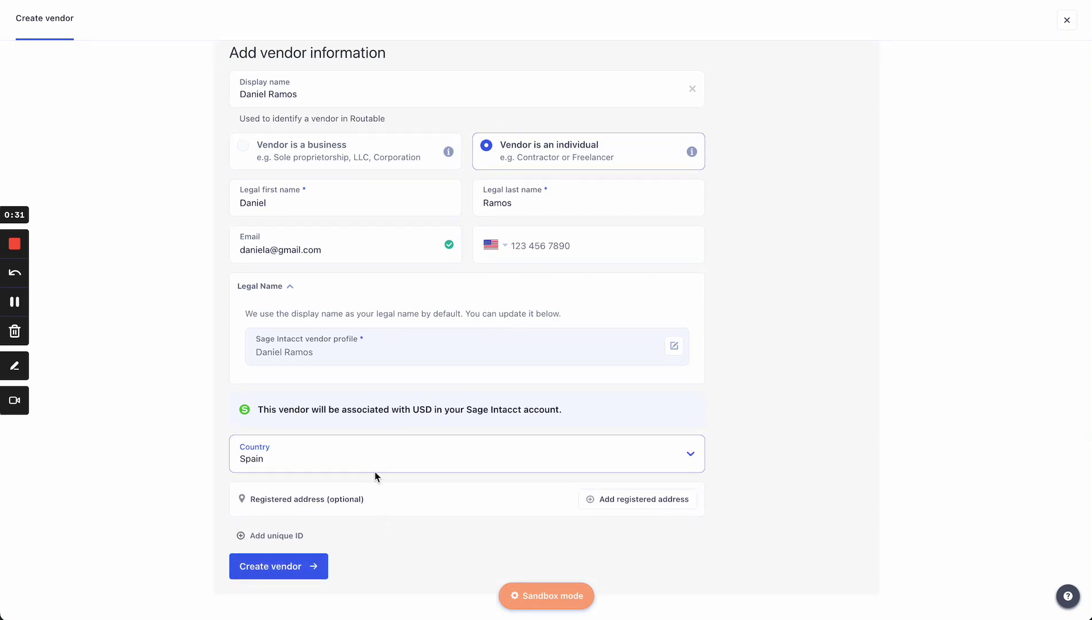
click(291, 567)
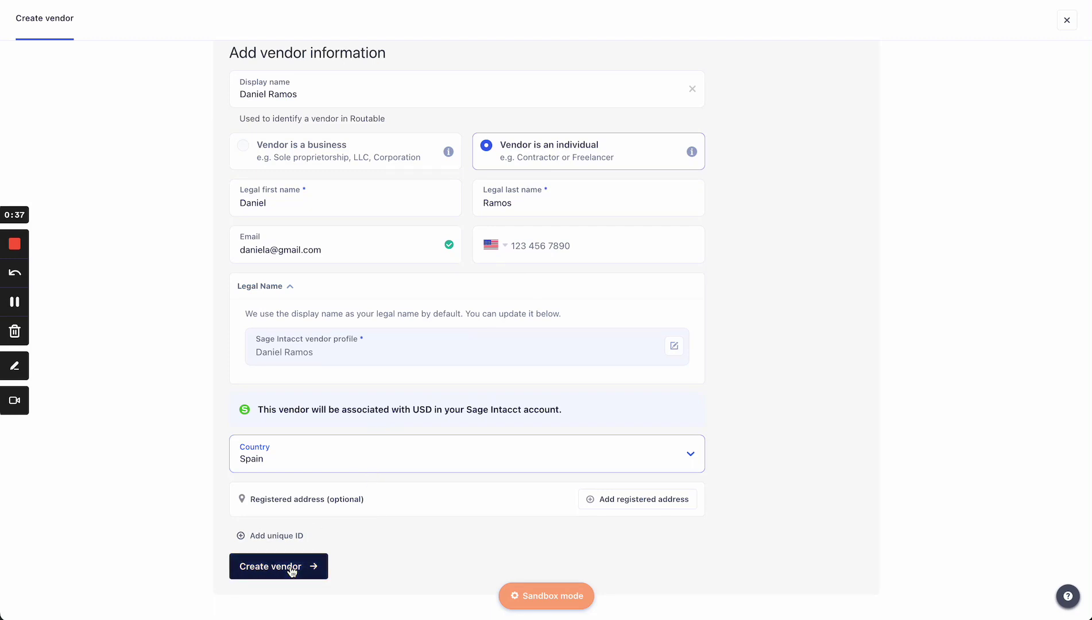
click(292, 568)
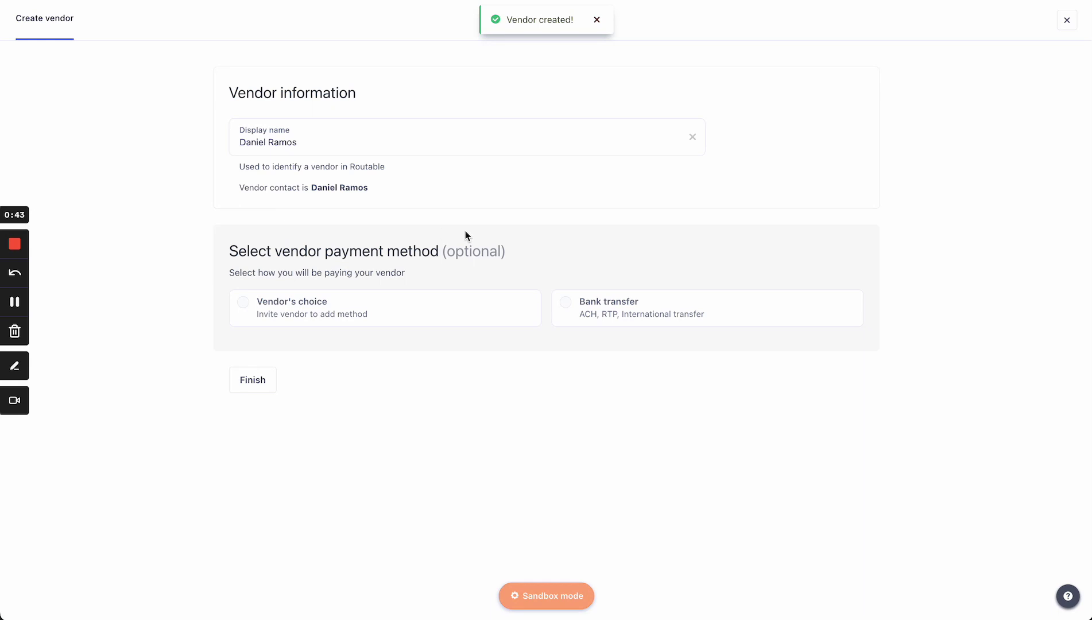
Look at the bank transfer option's add-bank-account form and its currencies, then cancel it
click(588, 313)
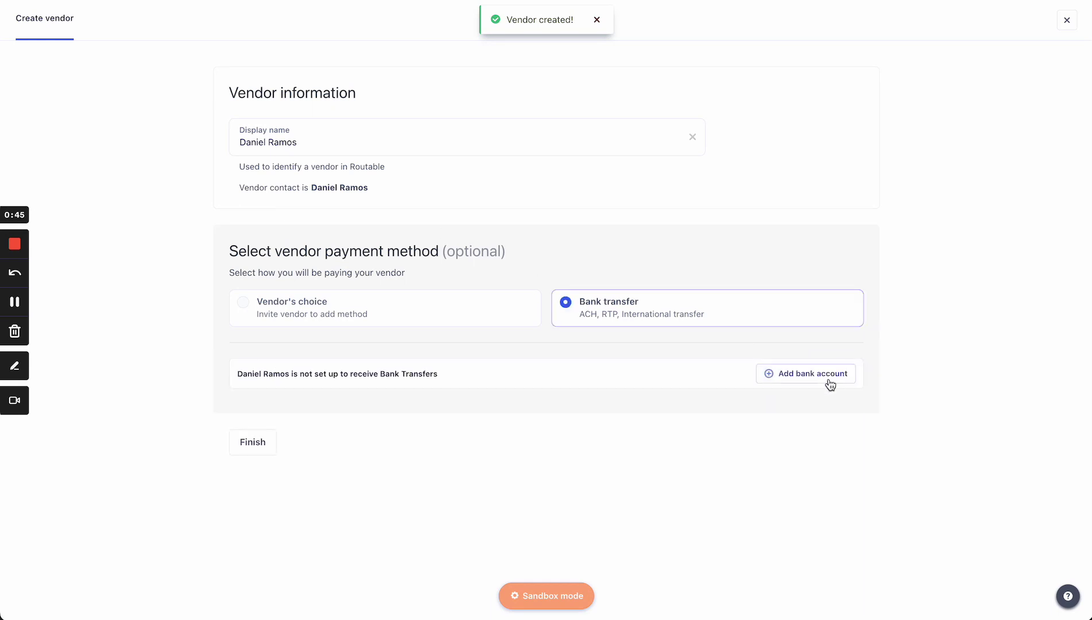
click(830, 383)
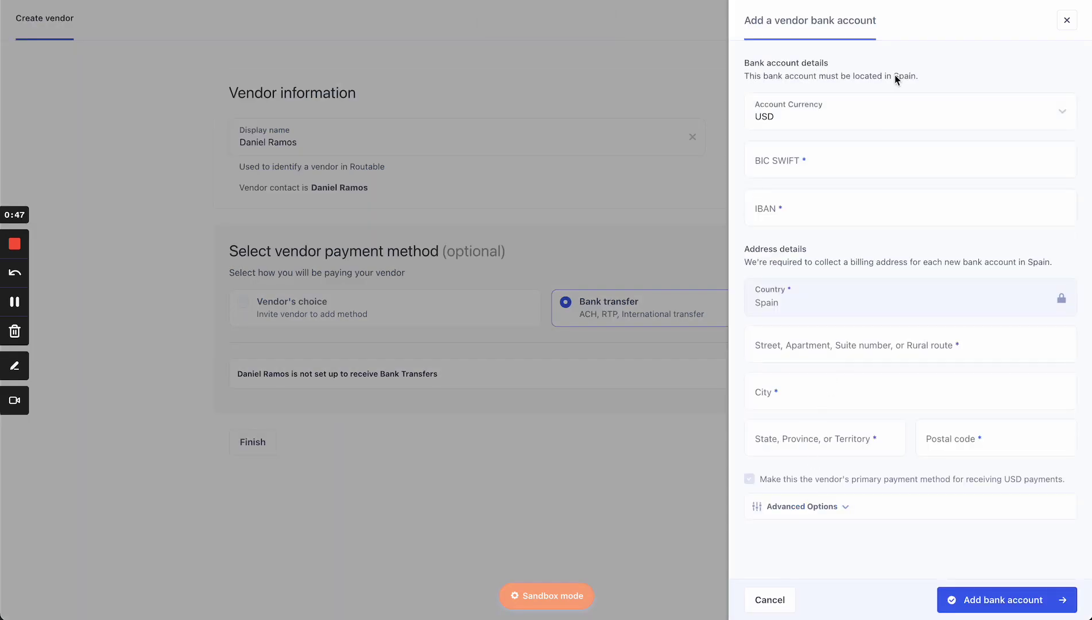
click(868, 119)
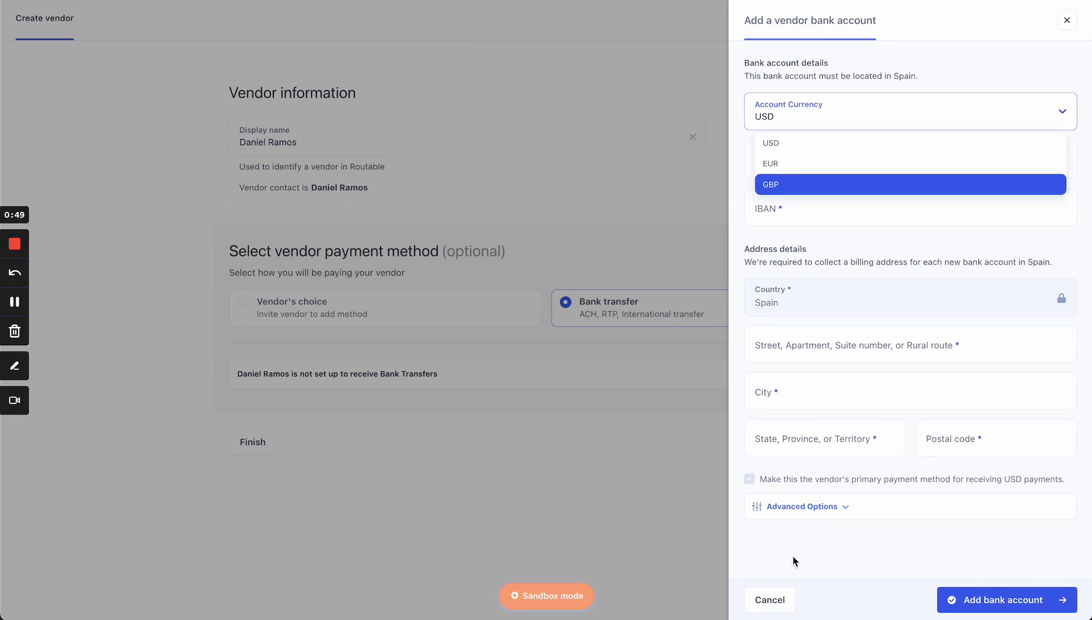
click(777, 603)
Invite the vendor to pick their own payment method, then open their page and select the company ID
click(396, 322)
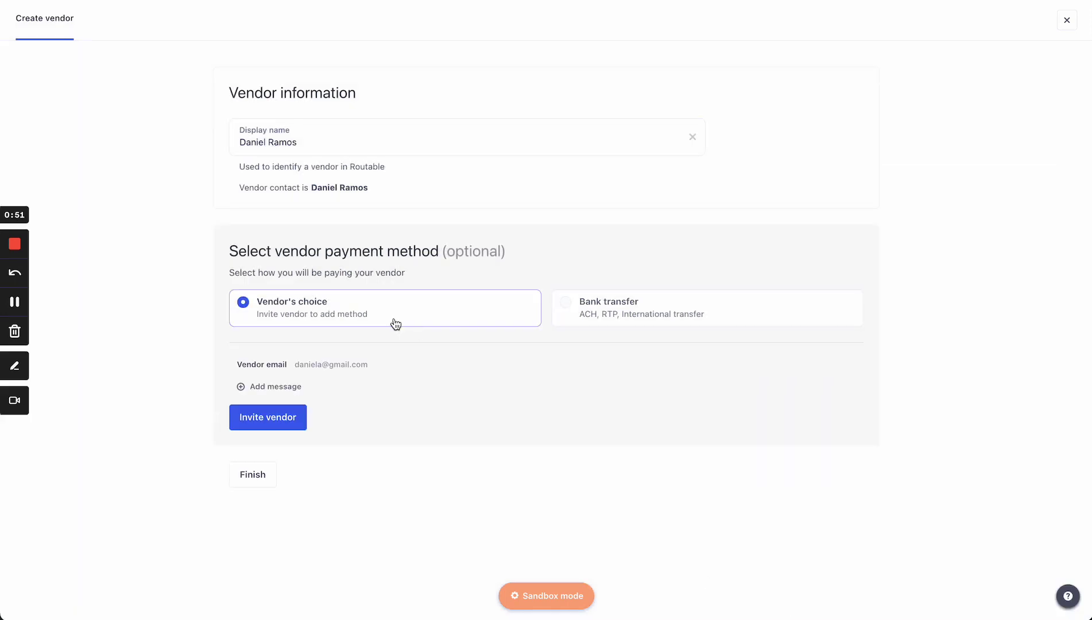
click(295, 393)
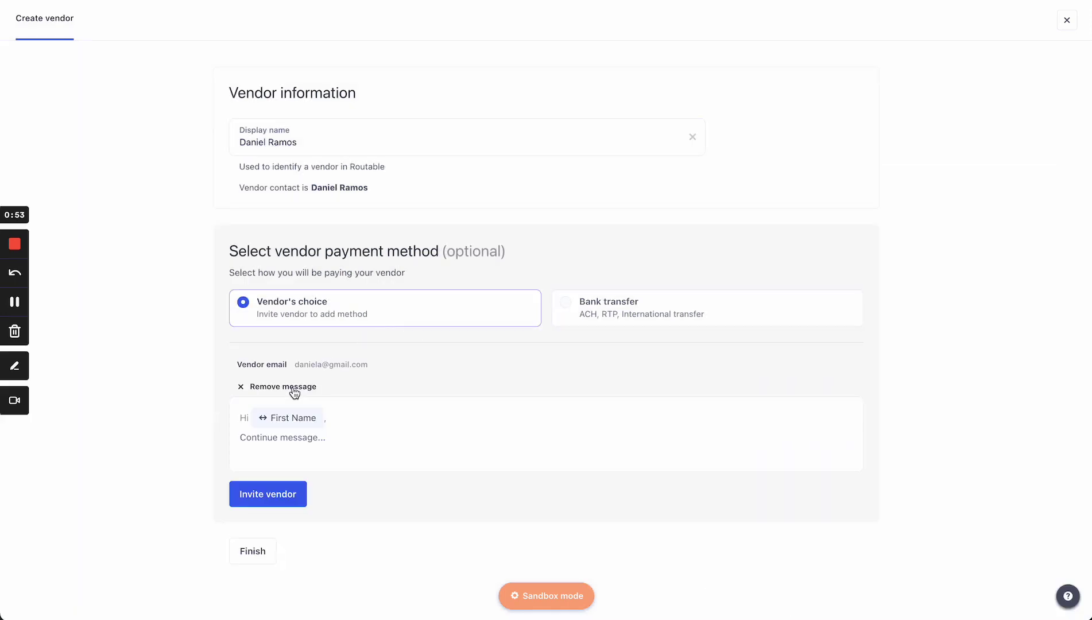
click(295, 393)
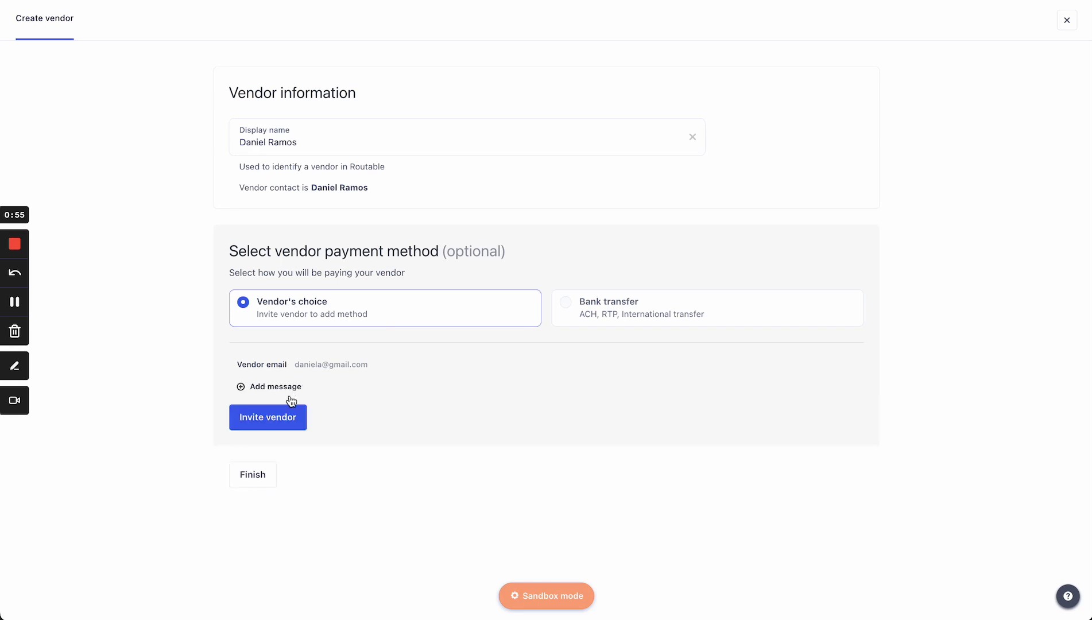
click(282, 423)
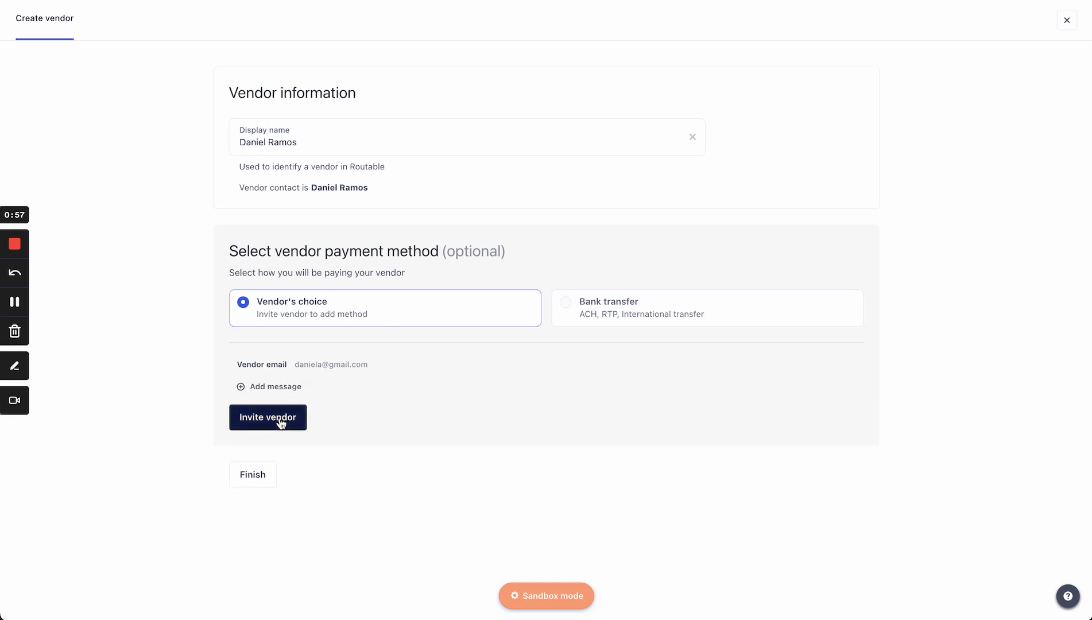
click(422, 127)
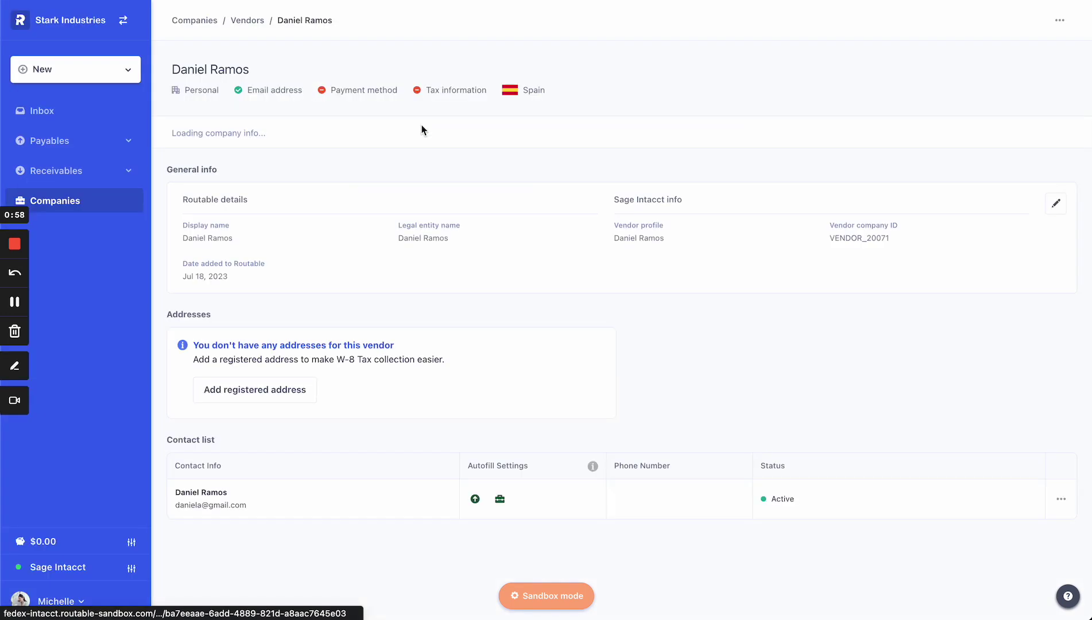
double_click(848, 238)
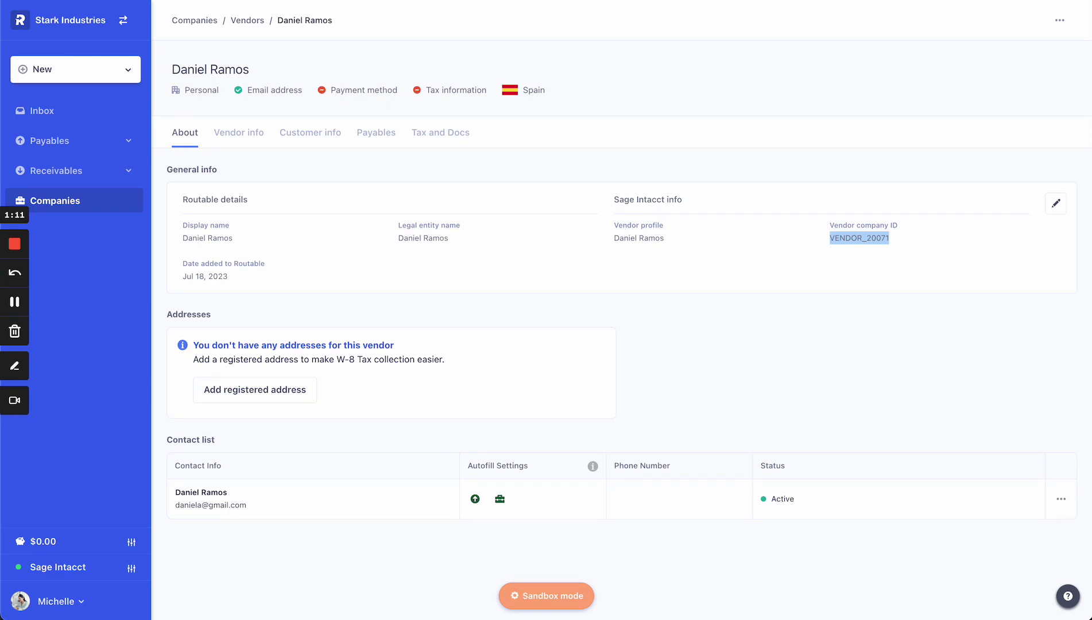
Open the Stark Industries 'Register to be paid' e-mail in Gmail
key(ctrl+Tab)
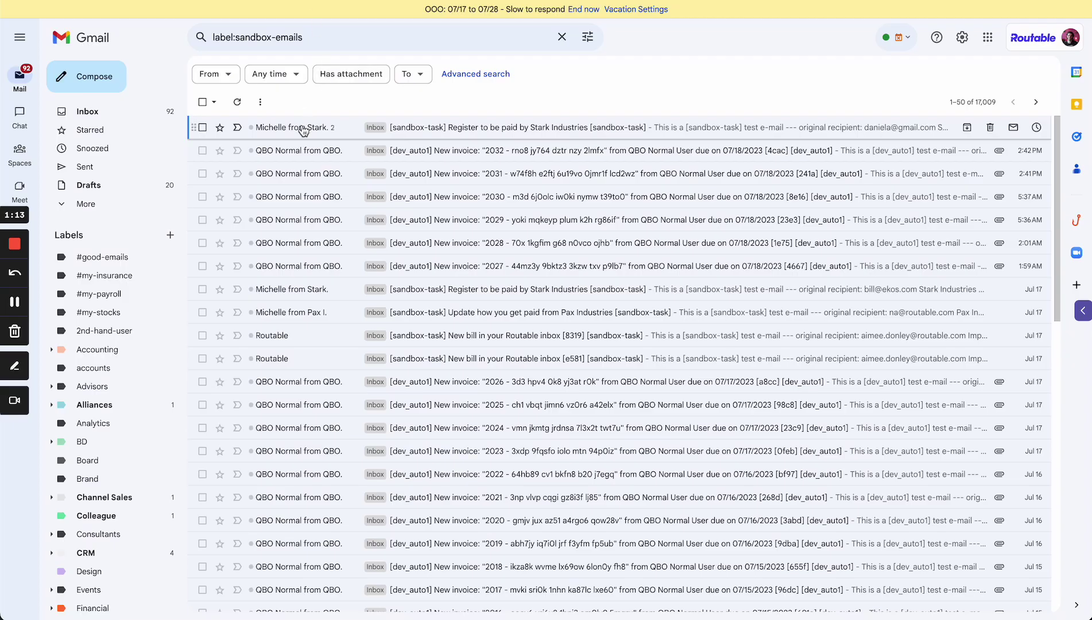
click(302, 127)
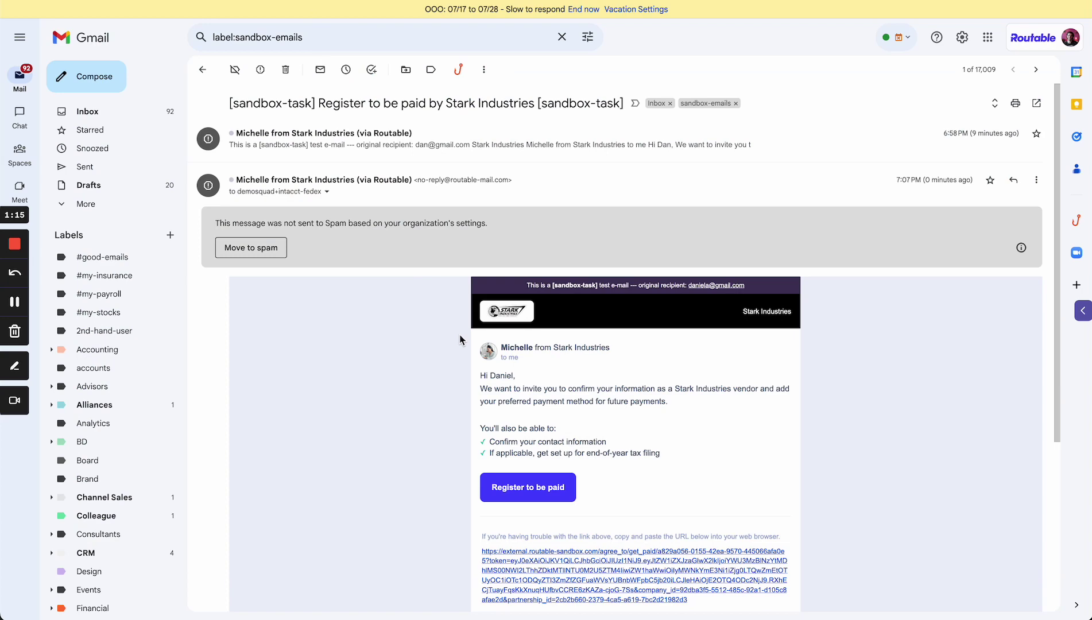
scroll(471, 225, down, 2)
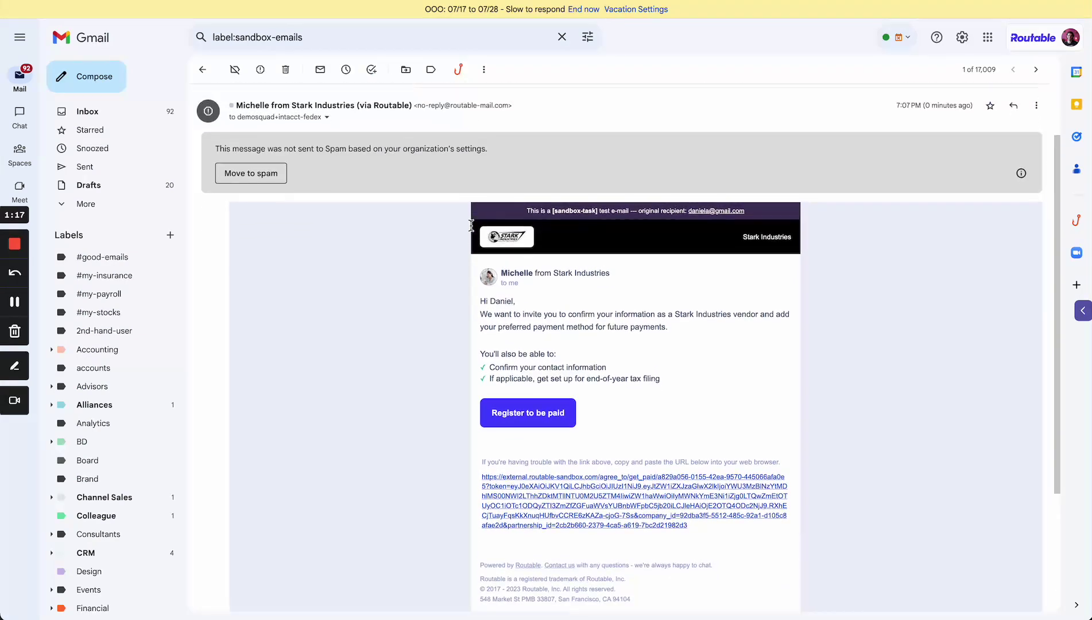
scroll(471, 225, up, 2)
click(472, 134)
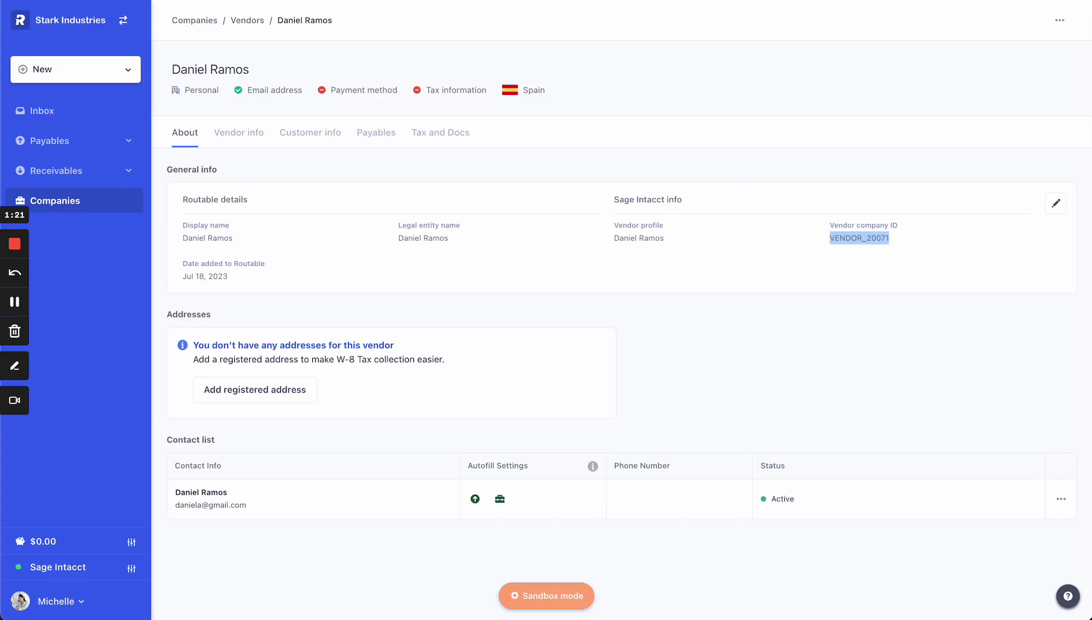
key(ctrl+Tab)
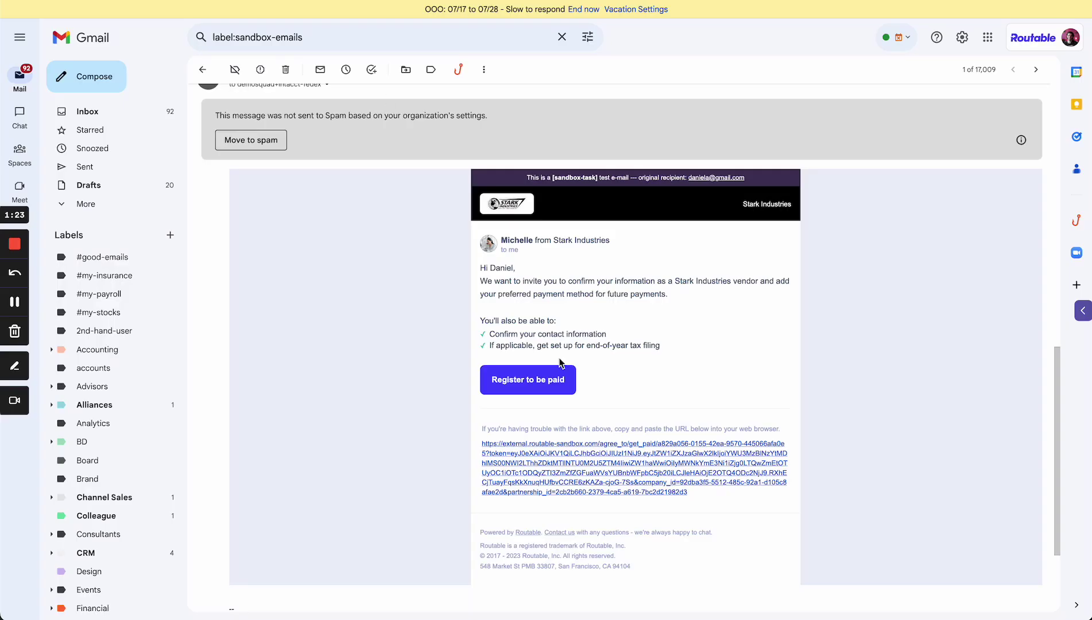
Open the e-mail's Register to be paid link in an incognito window
scroll(561, 364, down, 1)
right_click(550, 380)
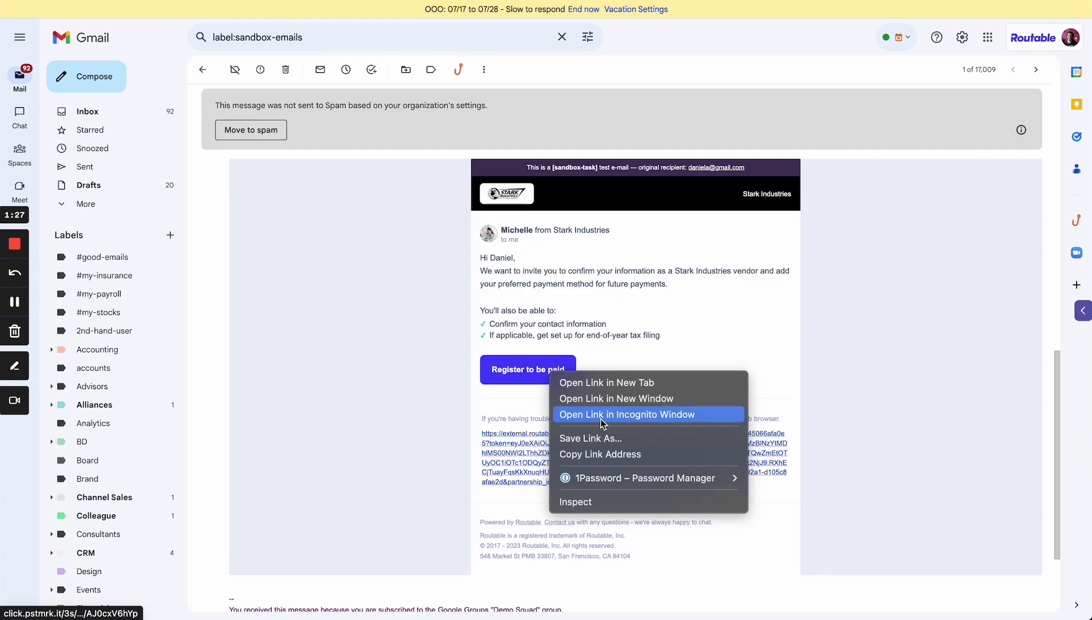
click(600, 414)
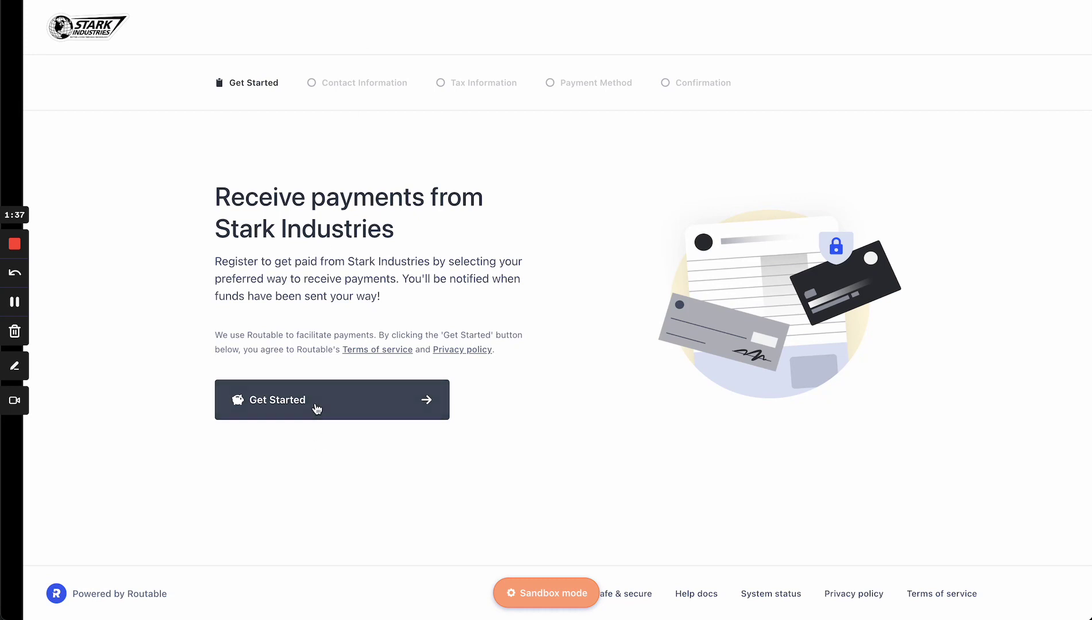
Start the payment registration, enter the vendor's phone number, and continue to tax information
click(370, 409)
click(484, 302)
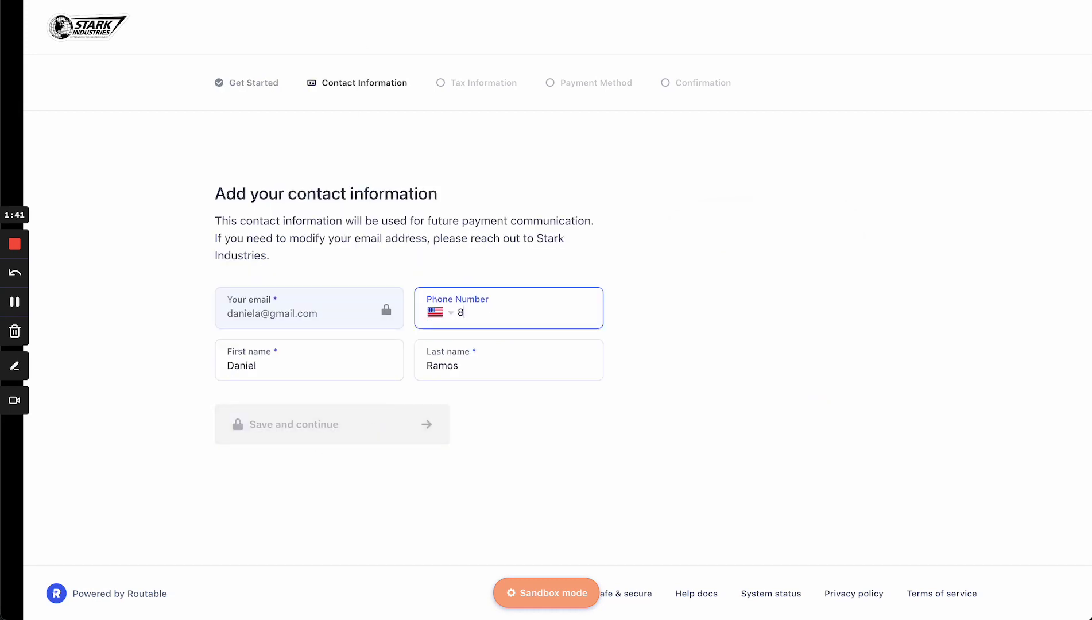
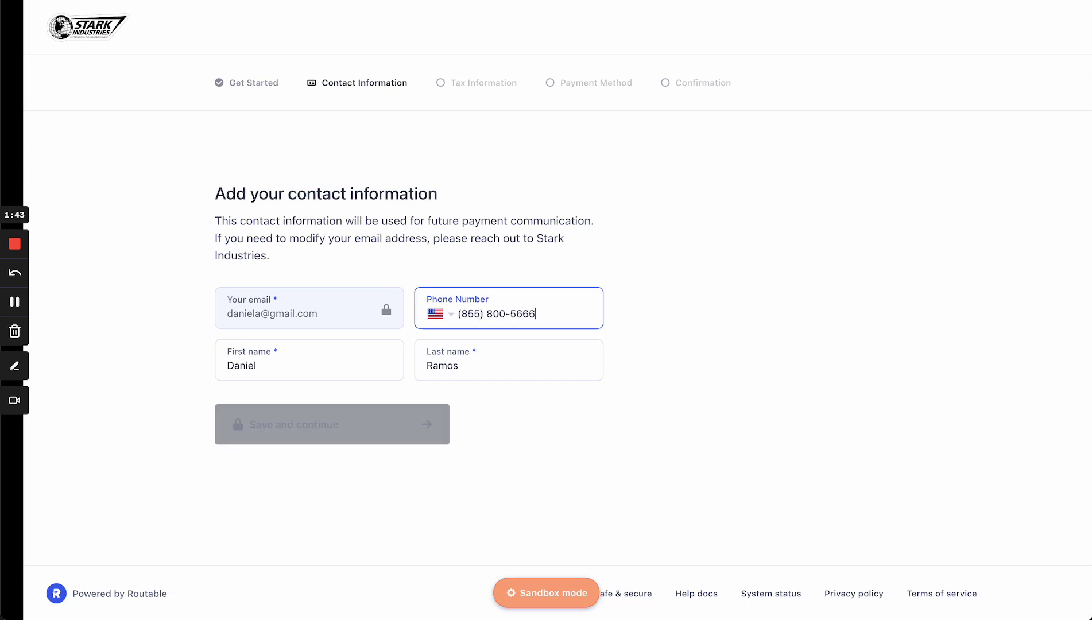
key(Return)
scroll(497, 241, down, 1)
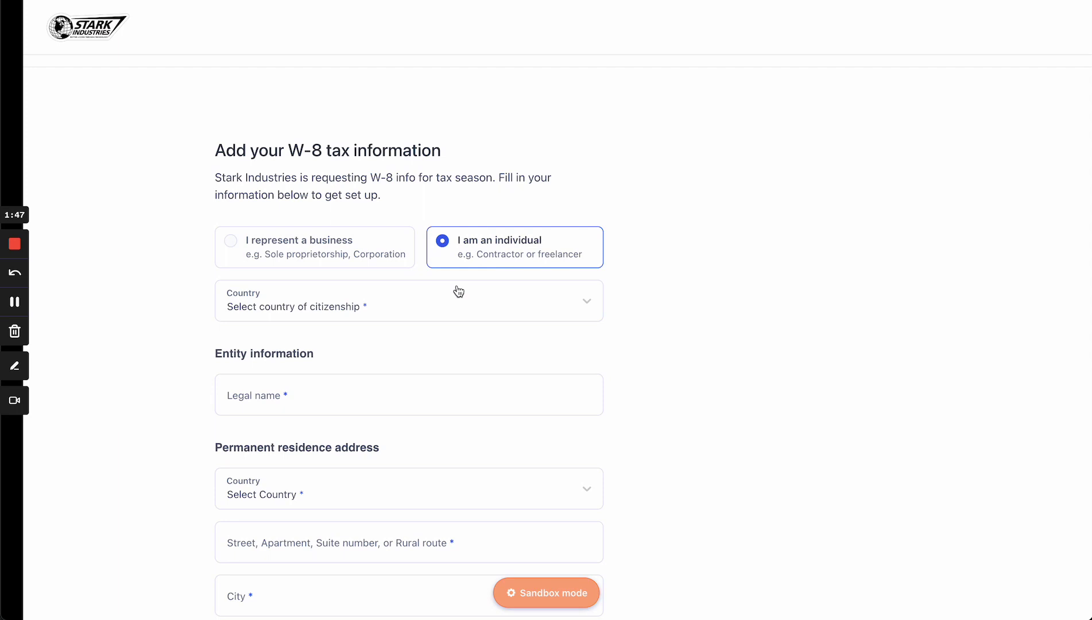
Keep the individual W-8 form, set citizenship to Spain, and enter the legal name
click(381, 259)
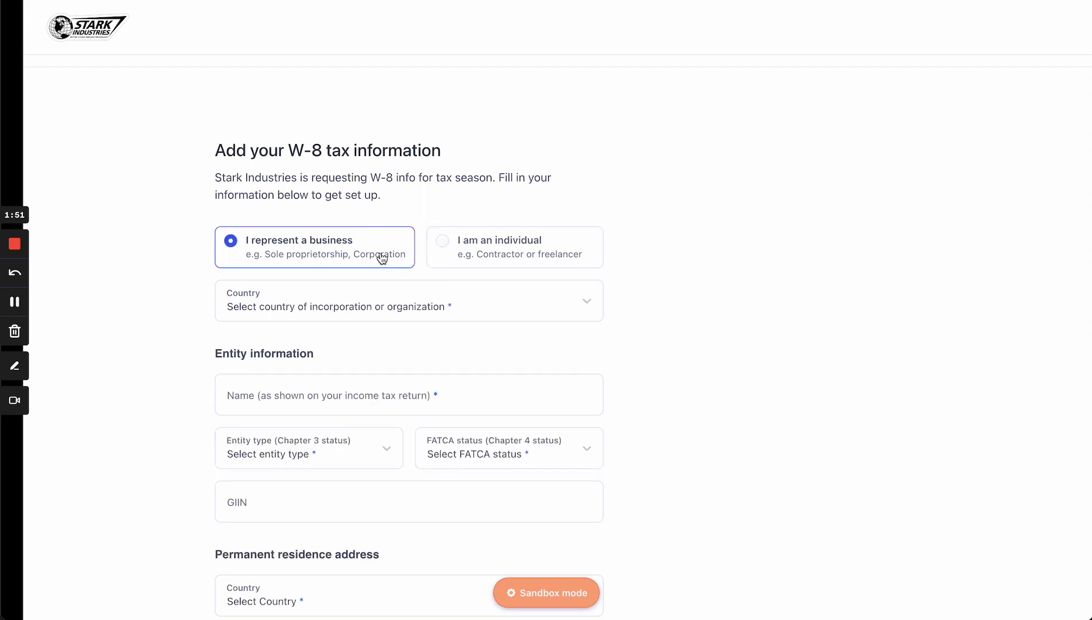
click(463, 252)
scroll(511, 217, down, 1)
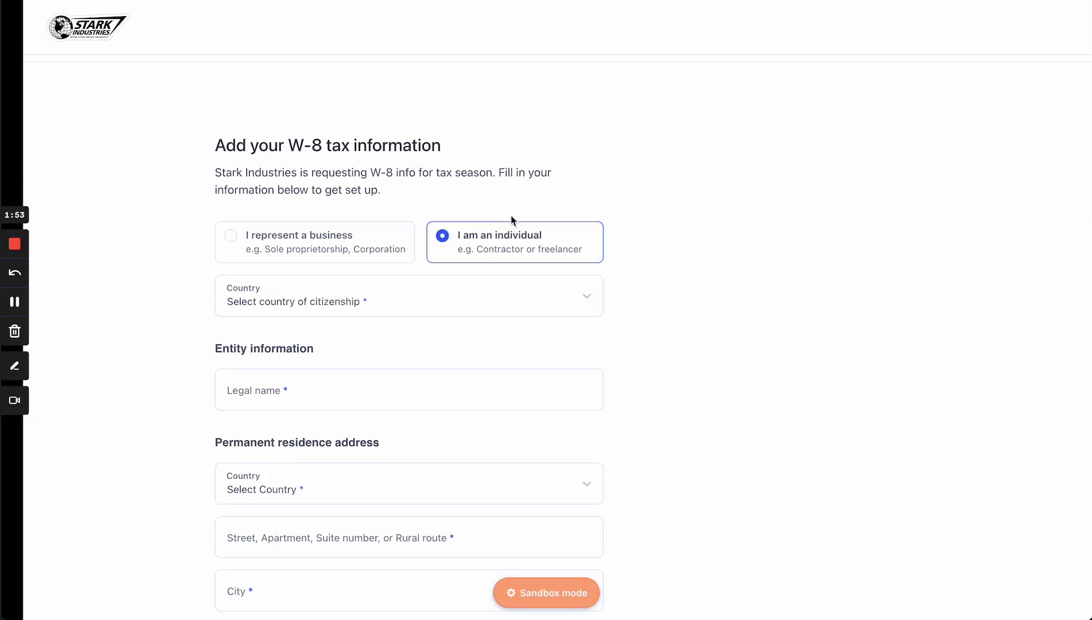
click(454, 245)
text(spai)
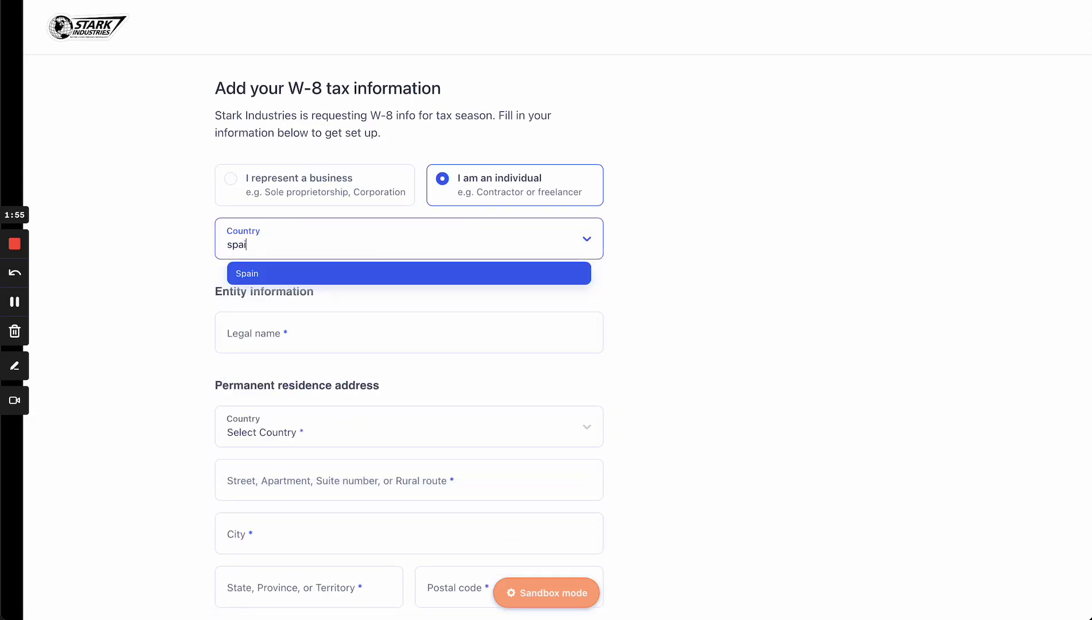
key(Return)
click(336, 338)
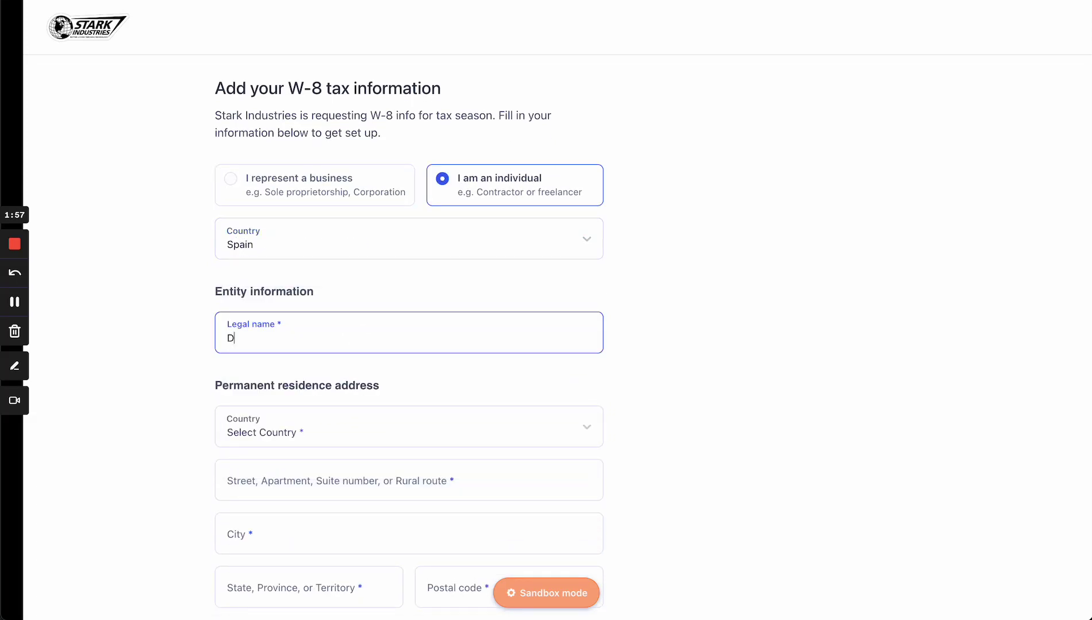
Set the residence country to Spain and bring up the saved address details
scroll(341, 402, down, 2)
click(330, 311)
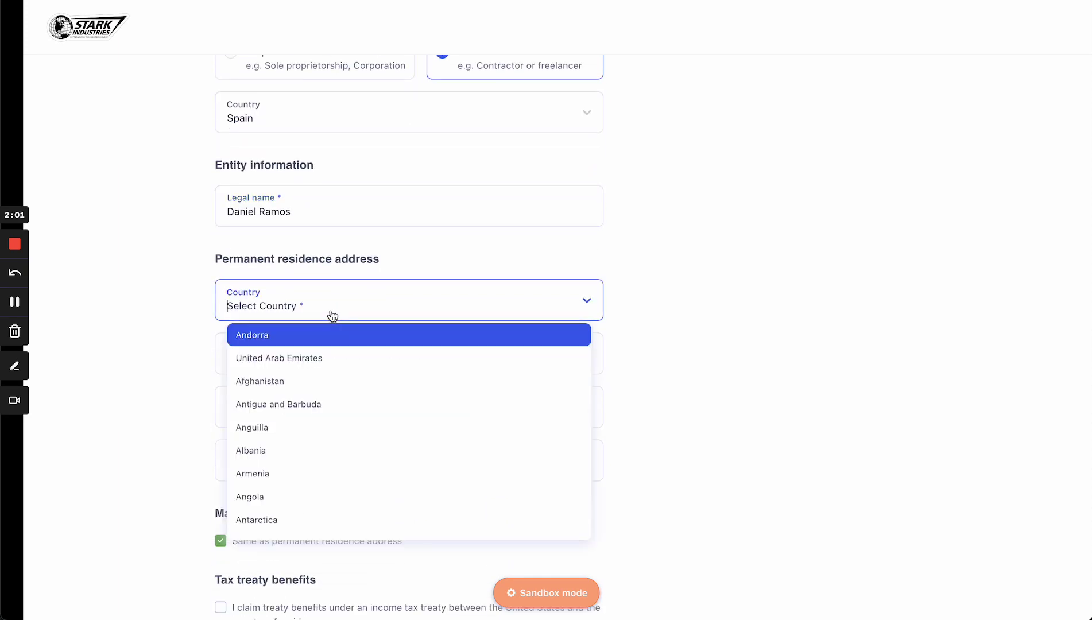
text(spai)
key(Return)
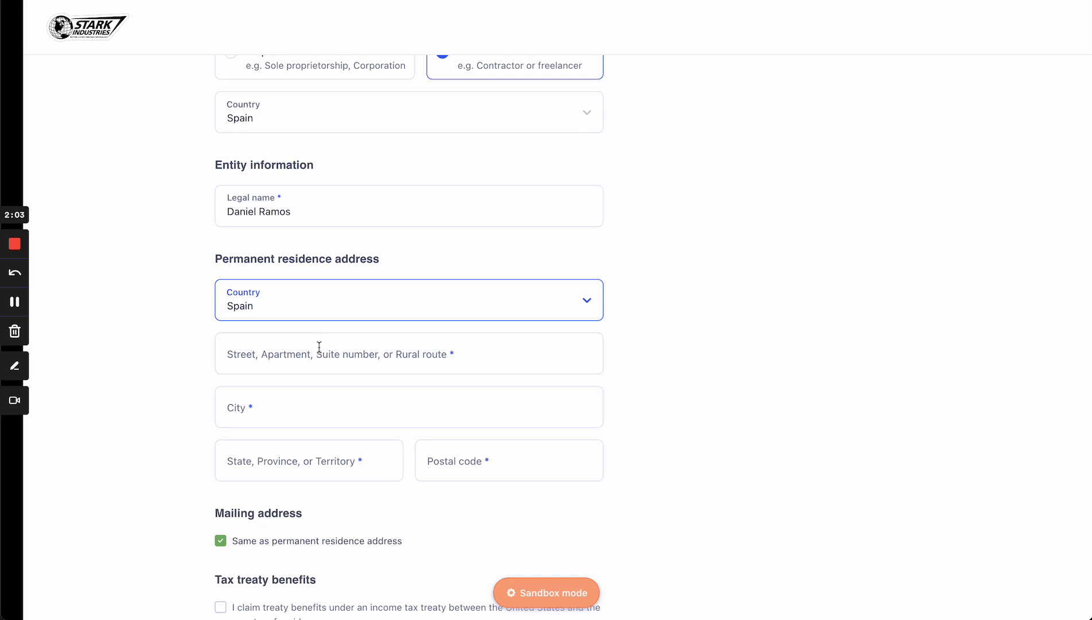
key(ctrl+space)
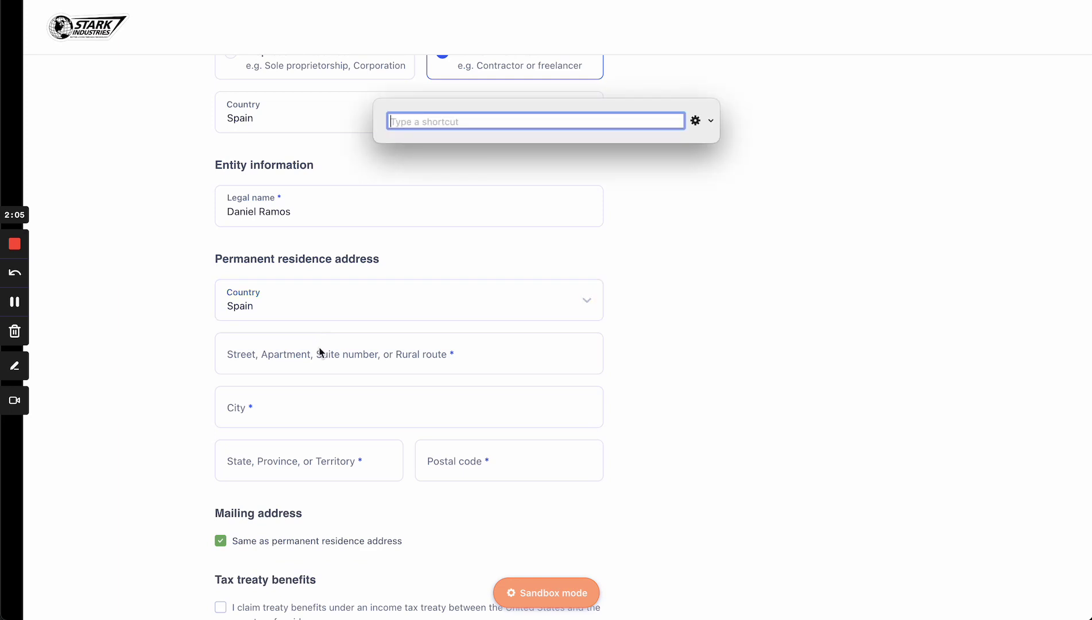
text(spain_vendor)
key(Escape)
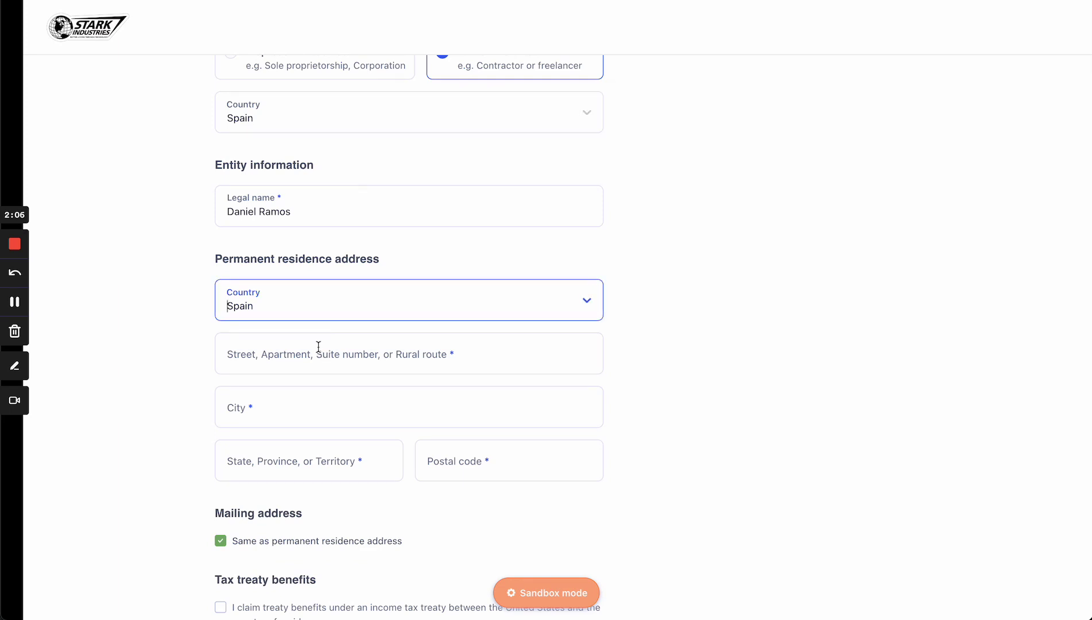
click(248, 1)
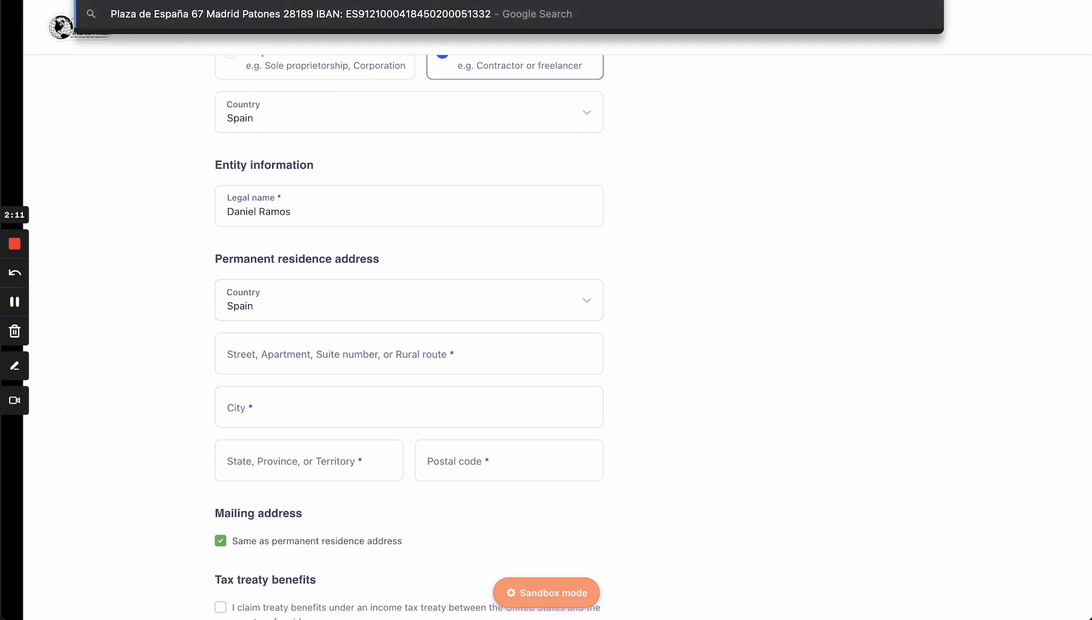
Fill in the residence street address, city, province and postal code from the saved details
click(251, 349)
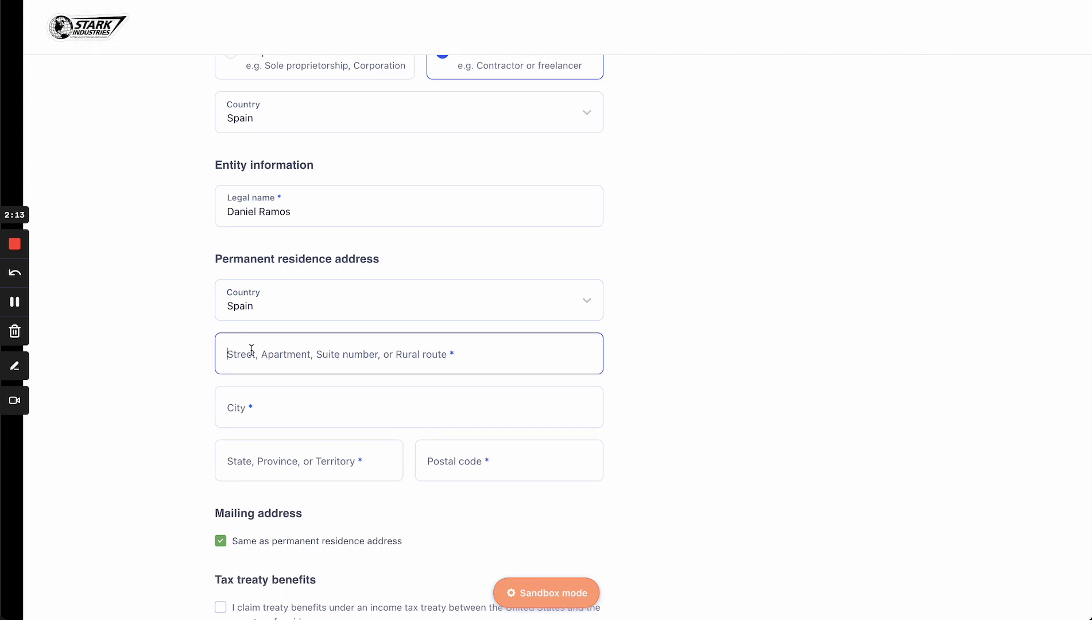
click(266, 408)
text(M)
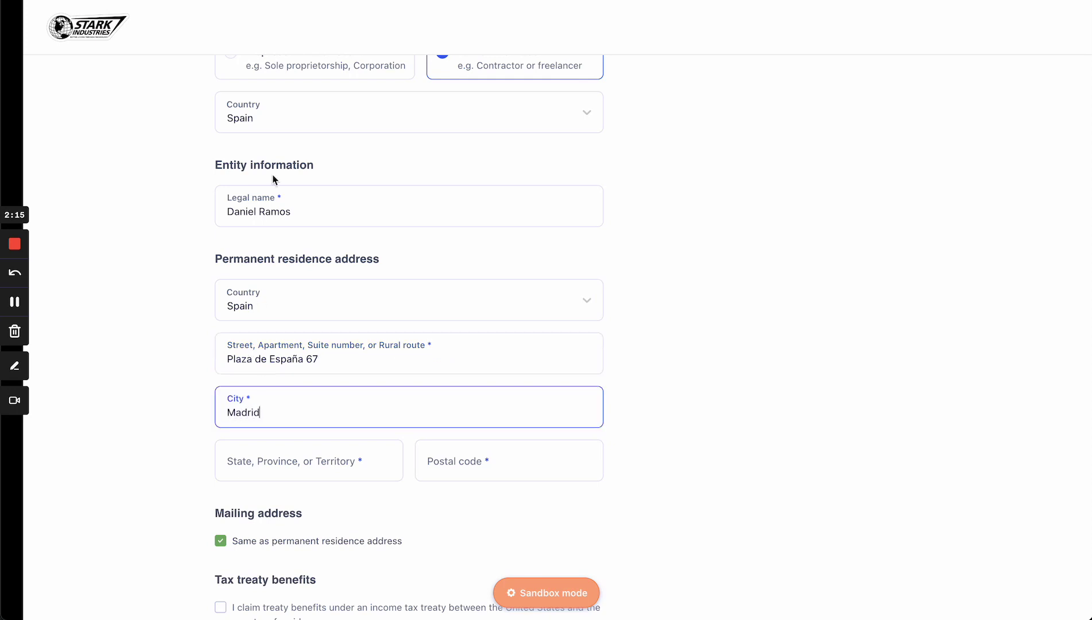
click(301, 0)
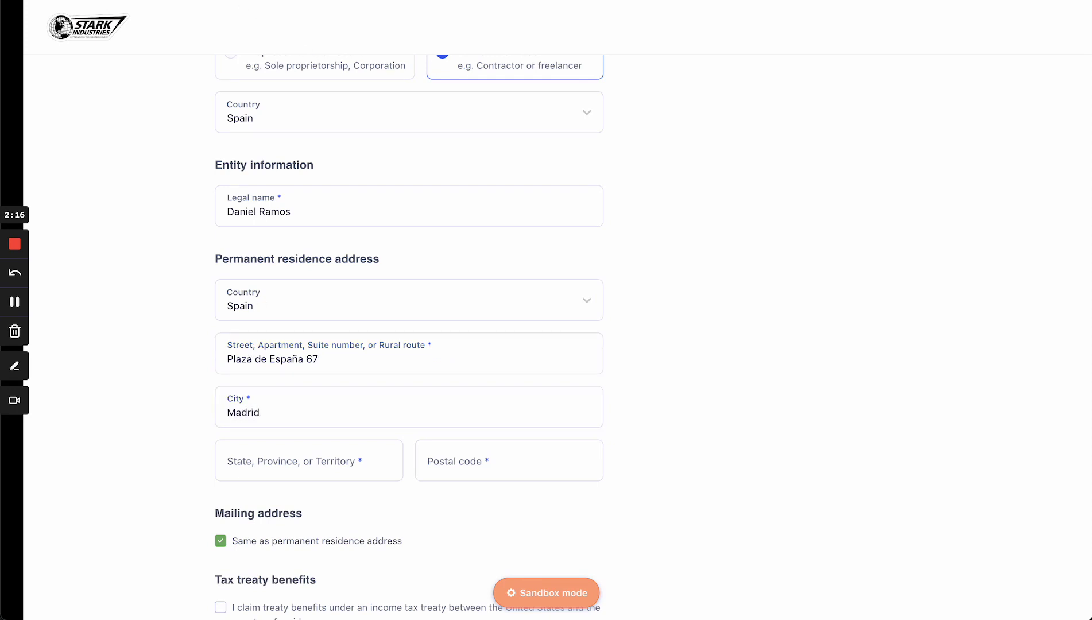
click(271, 453)
text(Patones)
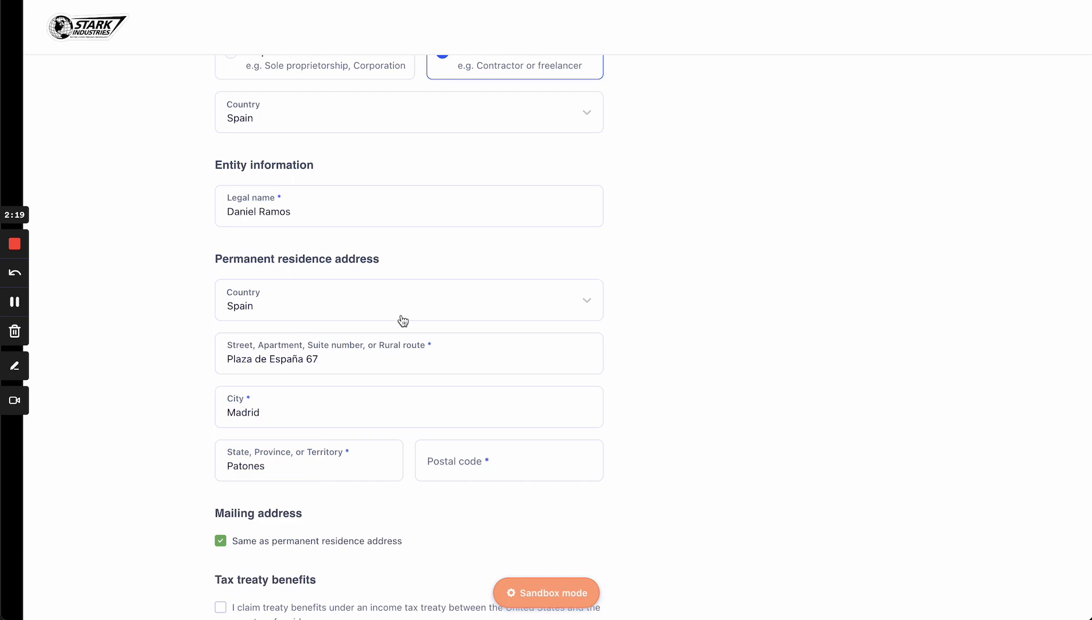
click(452, 454)
text(28189)
scroll(453, 456, down, 4)
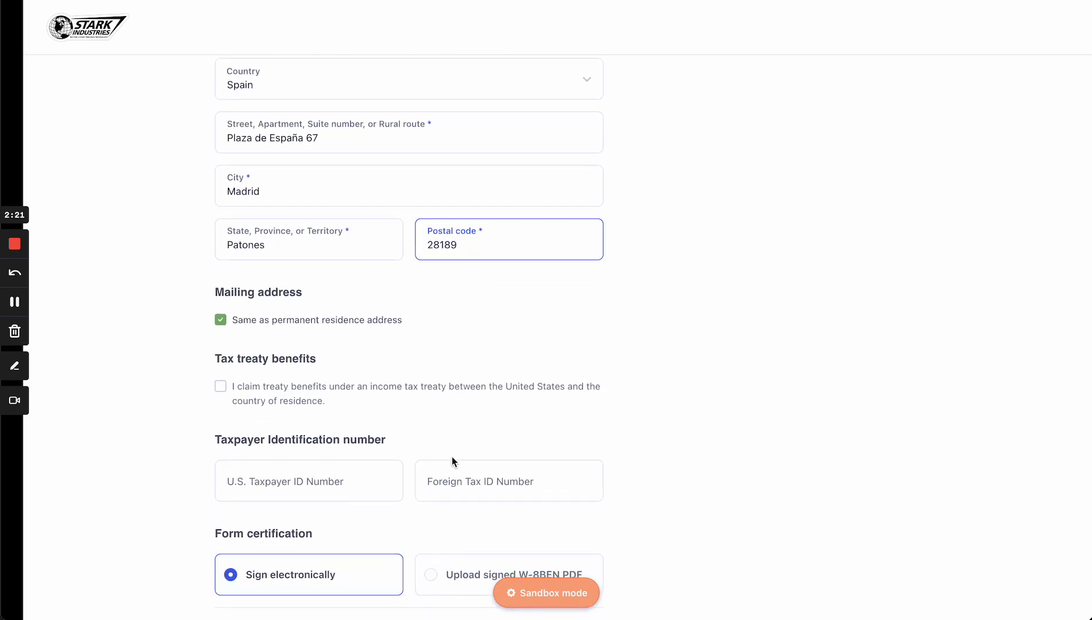
scroll(453, 456, down, 3)
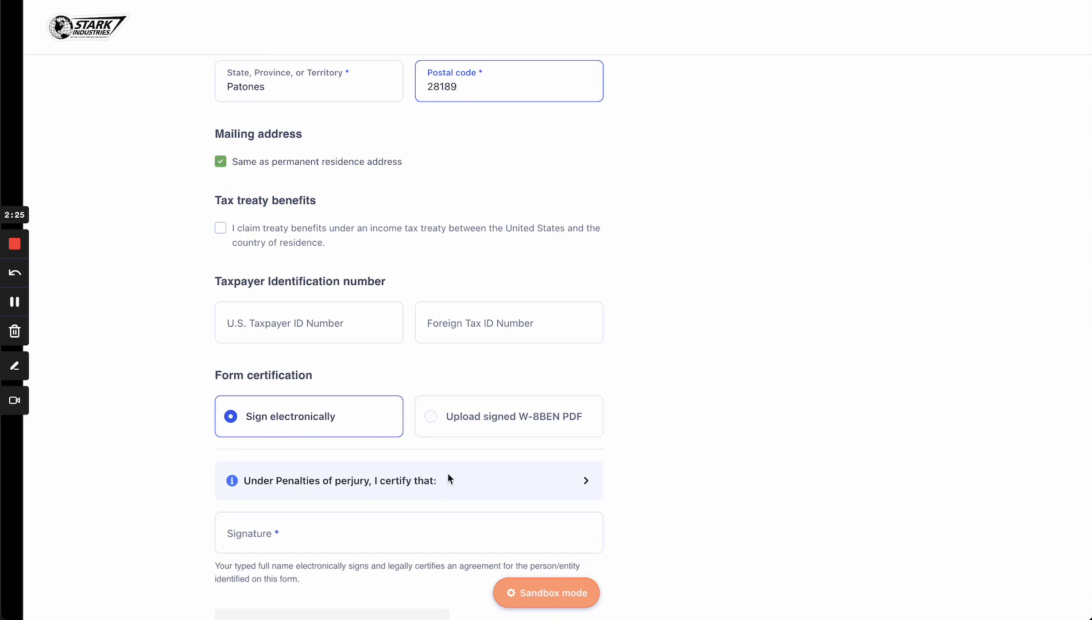
Type the vendor's full name as the electronic signature
click(356, 529)
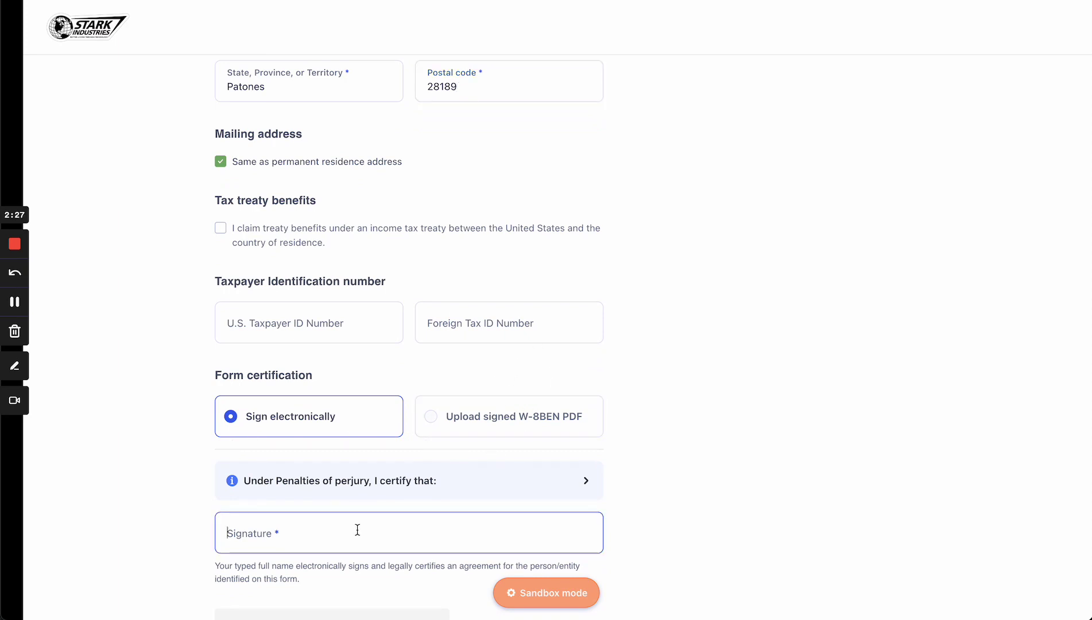
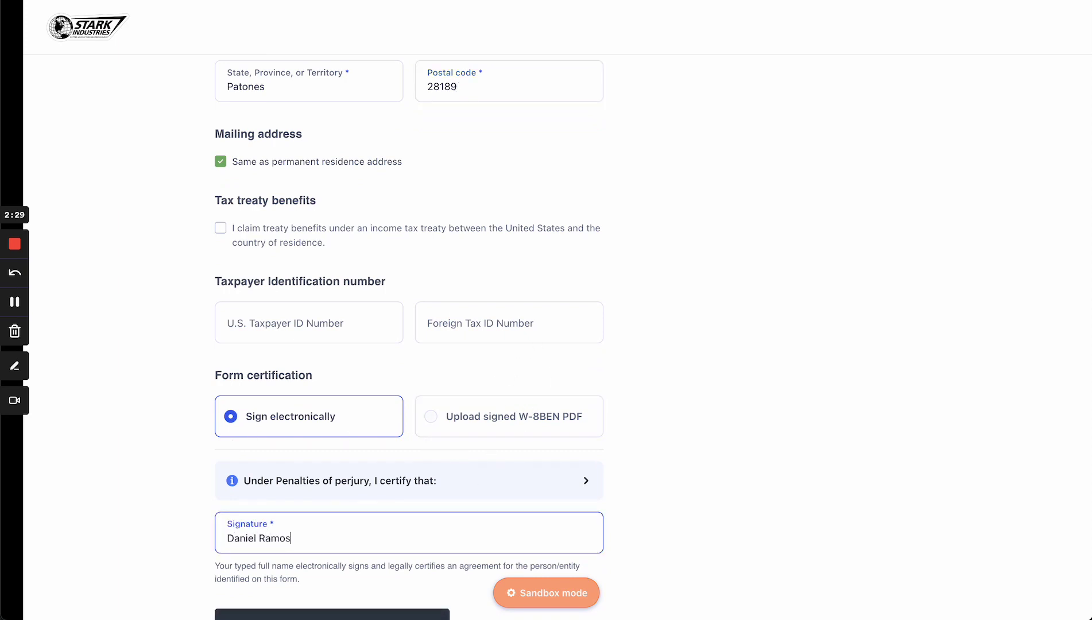
scroll(409, 337, down, 2)
Save the tax details, add a EUR bank account by pasted IBAN, and confirm it as payment method
click(307, 548)
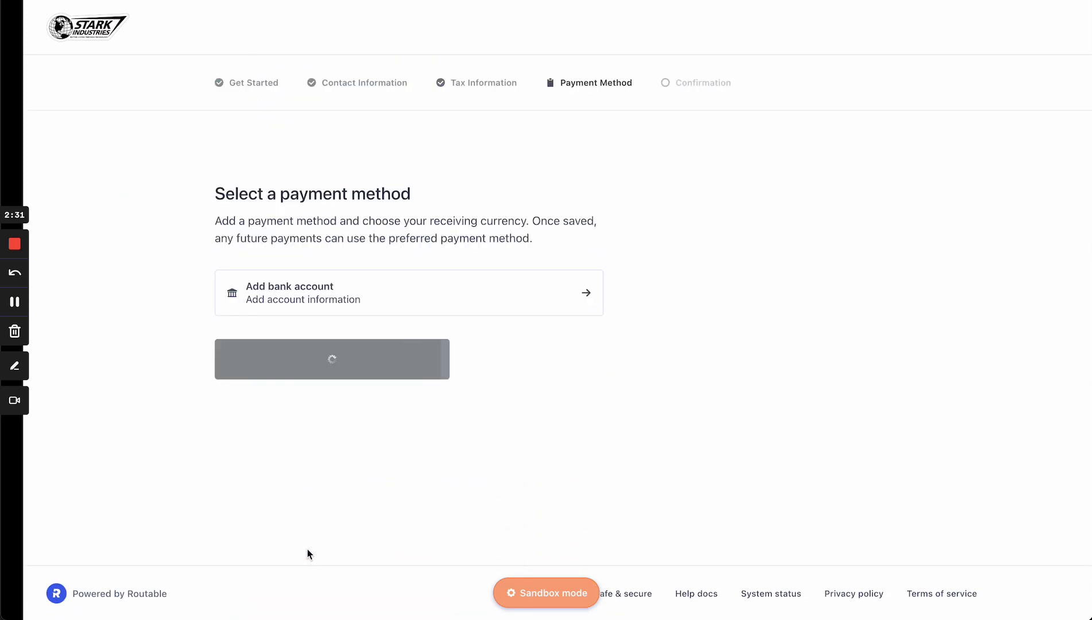
click(361, 313)
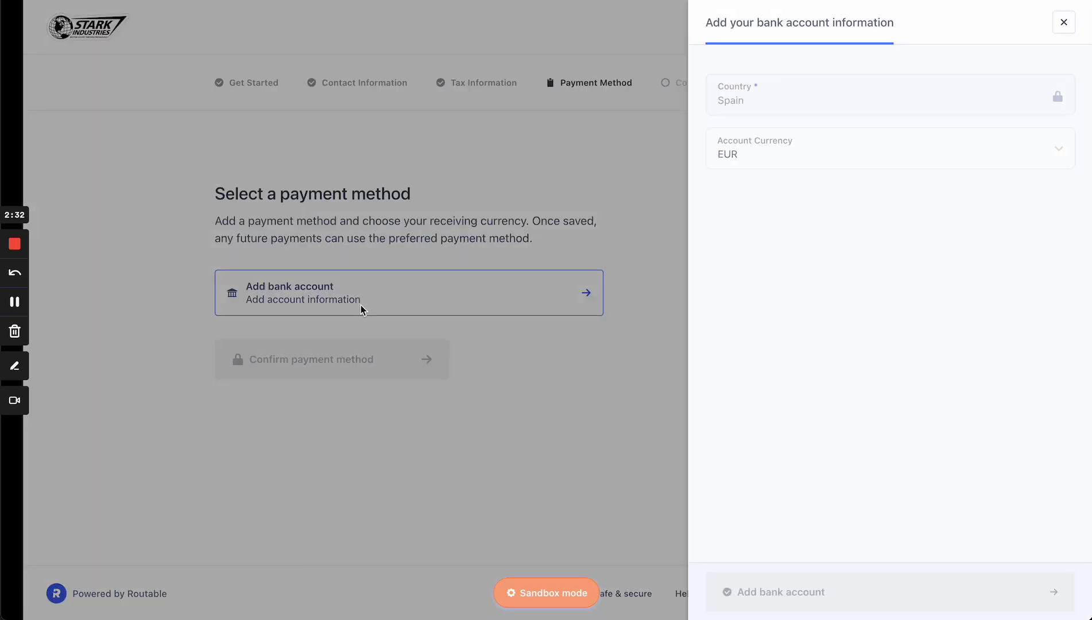
click(759, 162)
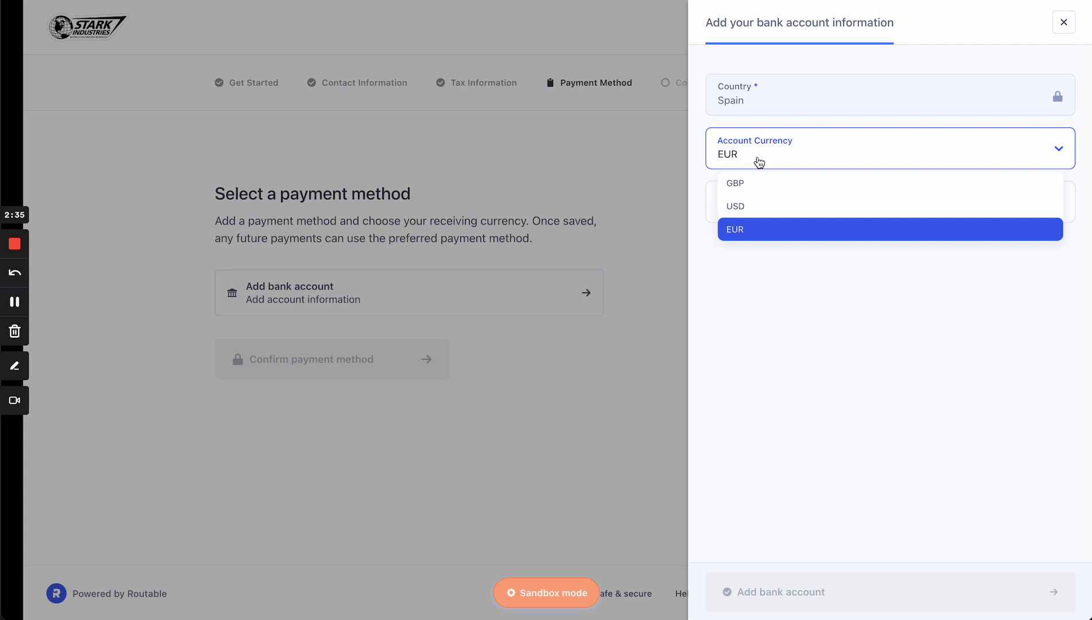
click(767, 326)
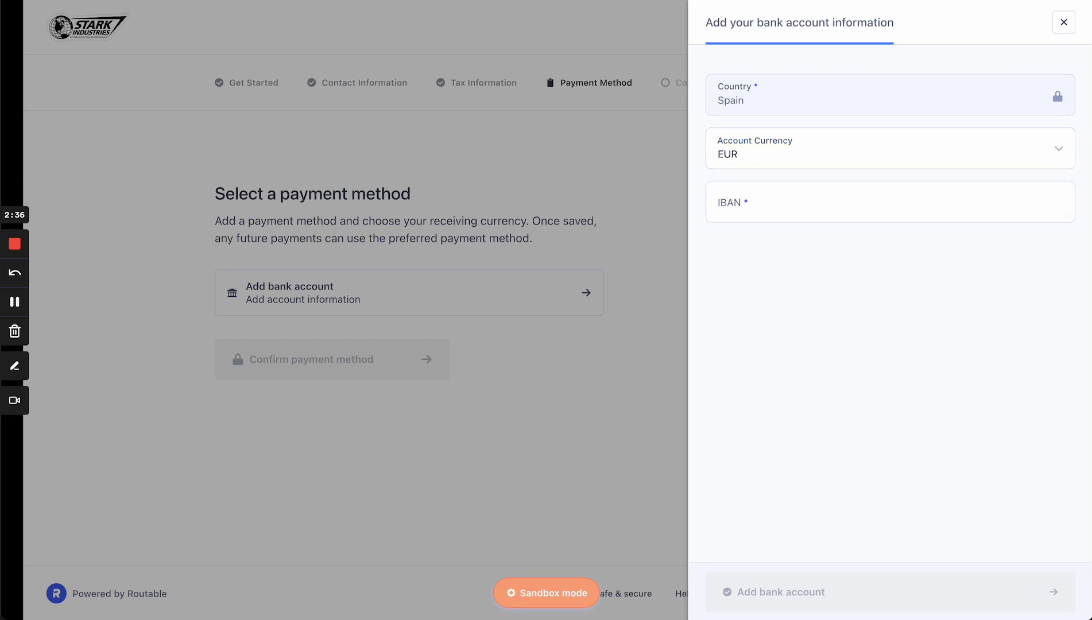
click(772, 202)
key(super+v)
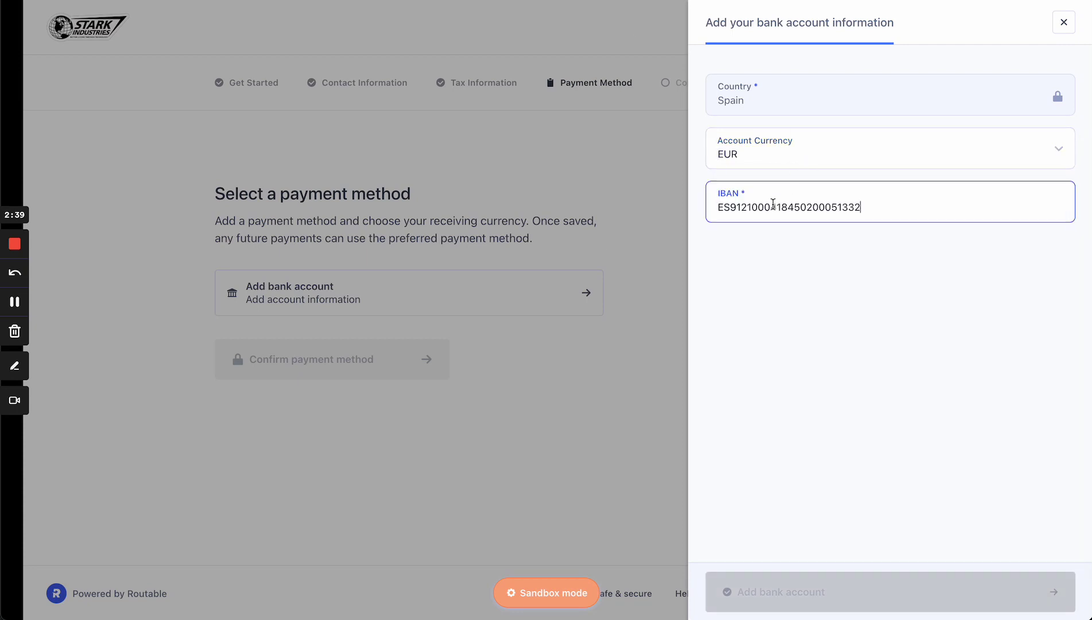
click(829, 337)
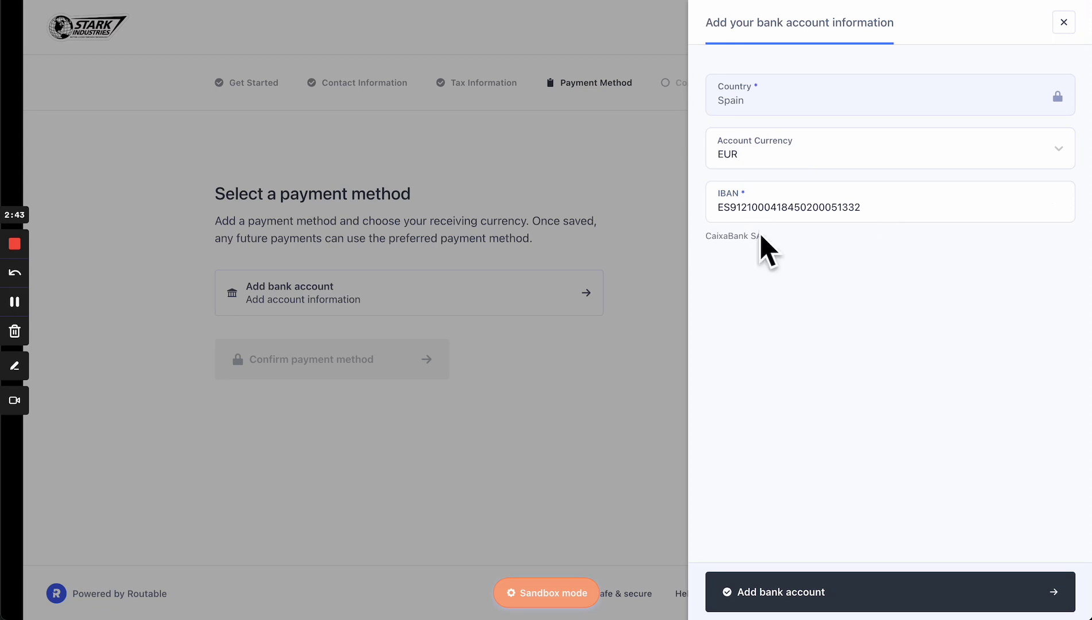
click(774, 593)
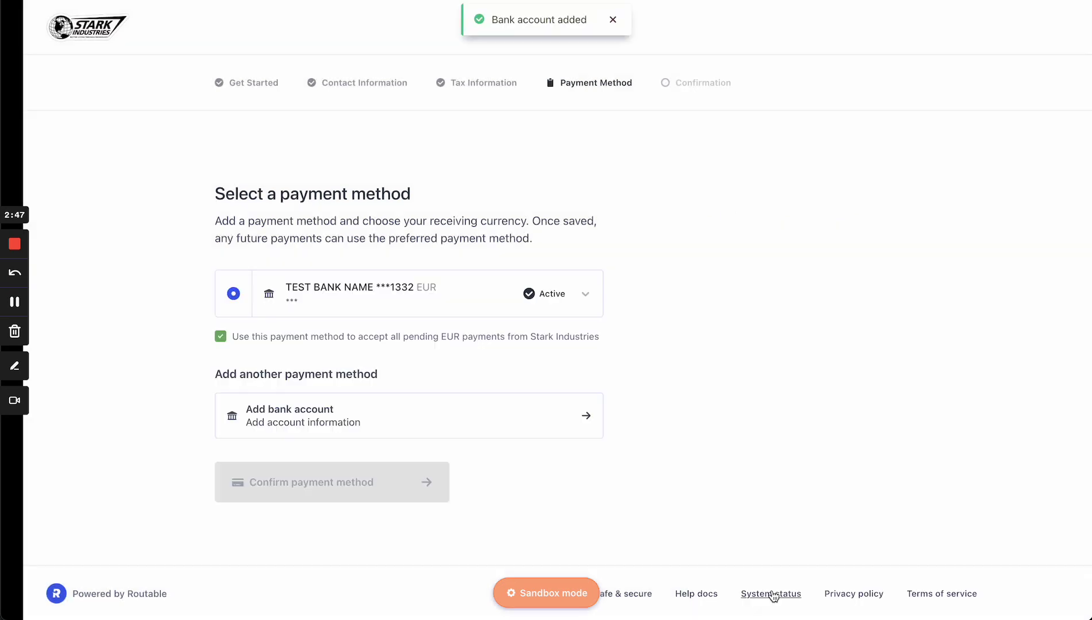
click(380, 478)
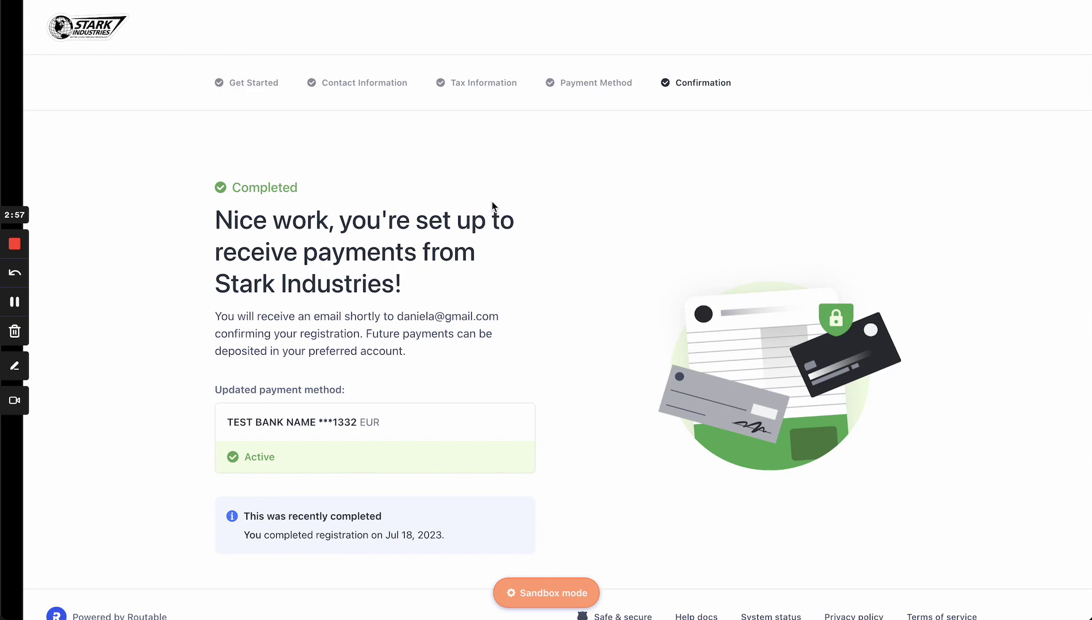
key(ctrl+Up)
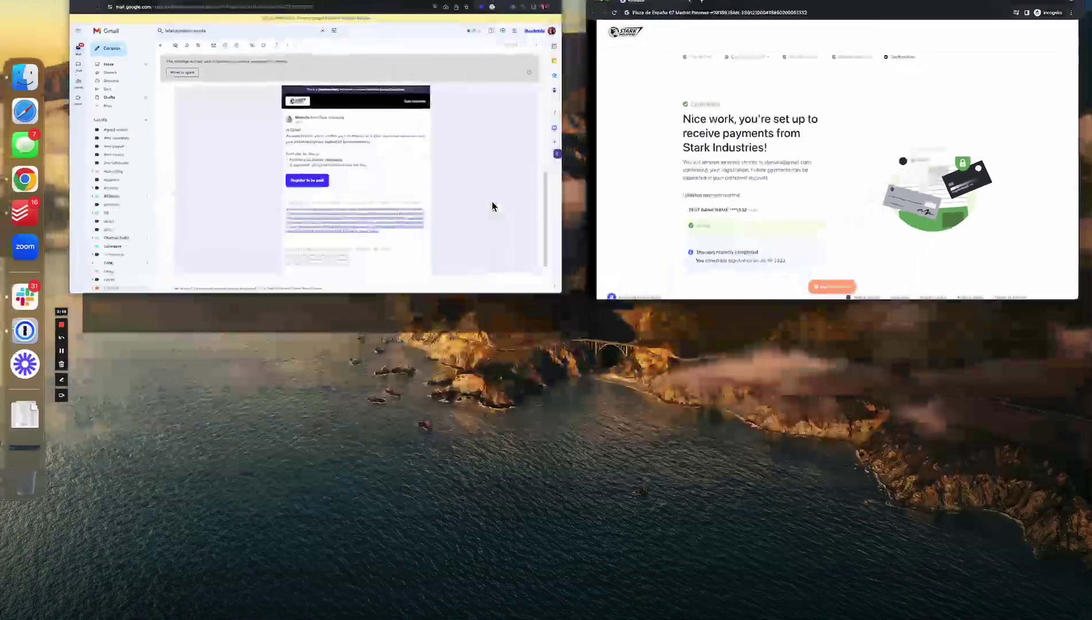
Bring up the Gmail invitation e-mail, then return to the vendor's Routable page
click(470, 205)
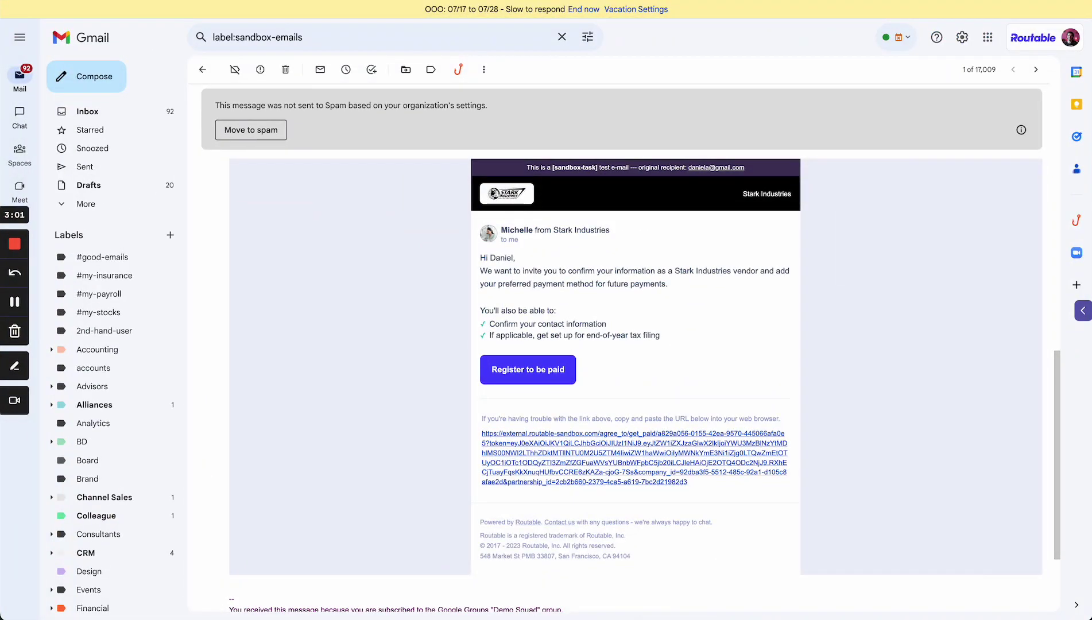
key(super+Tab)
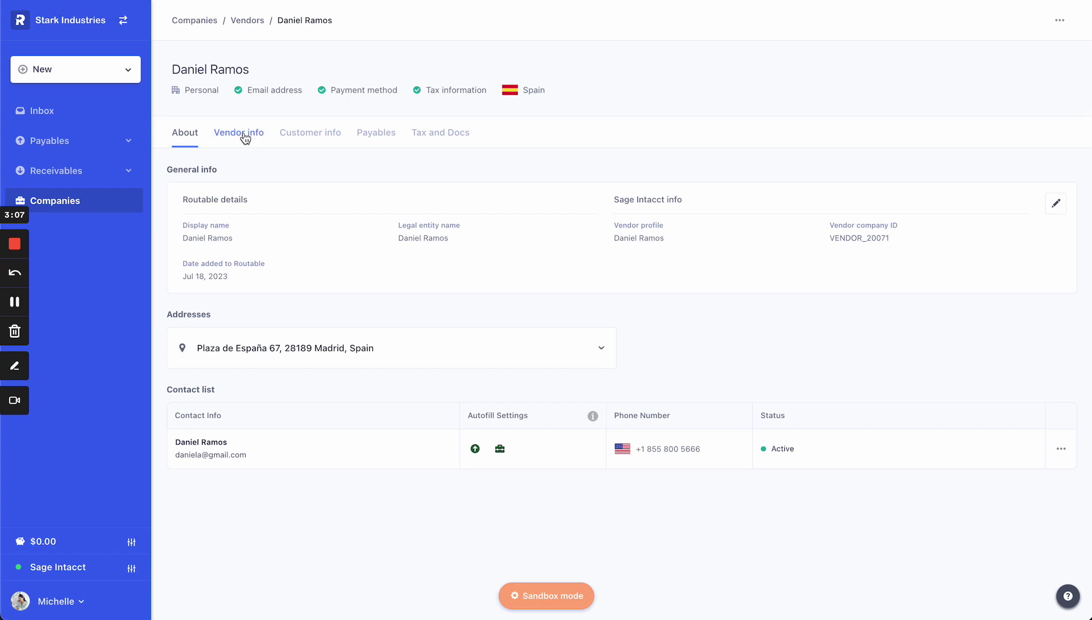
Review the vendor's EUR bank account and W-8BEN tax document, then go to the Inbox of bills
click(244, 136)
click(420, 264)
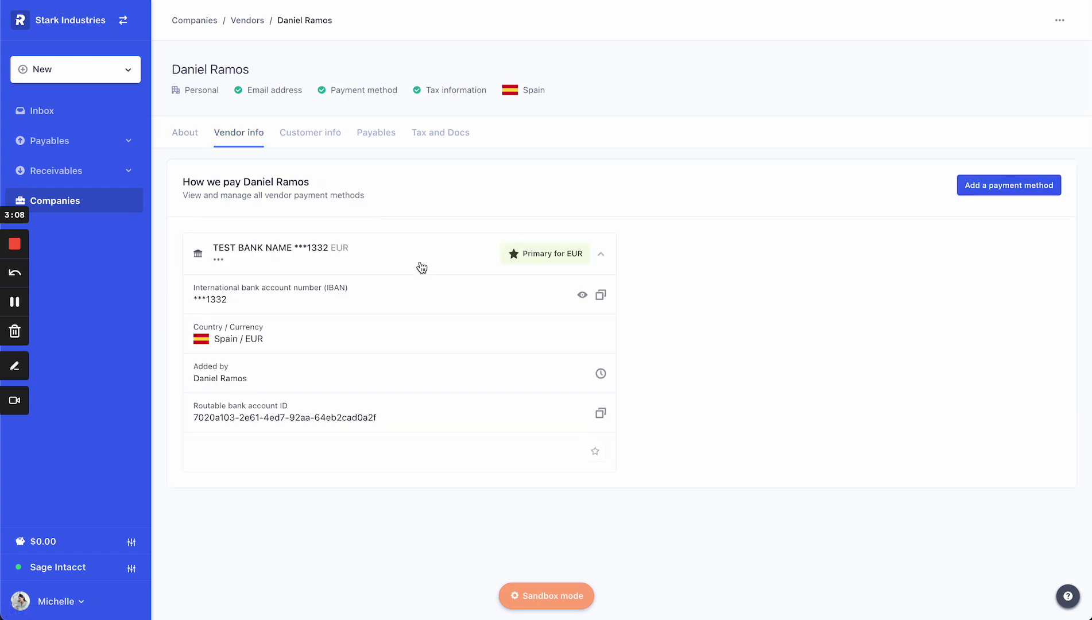
click(445, 134)
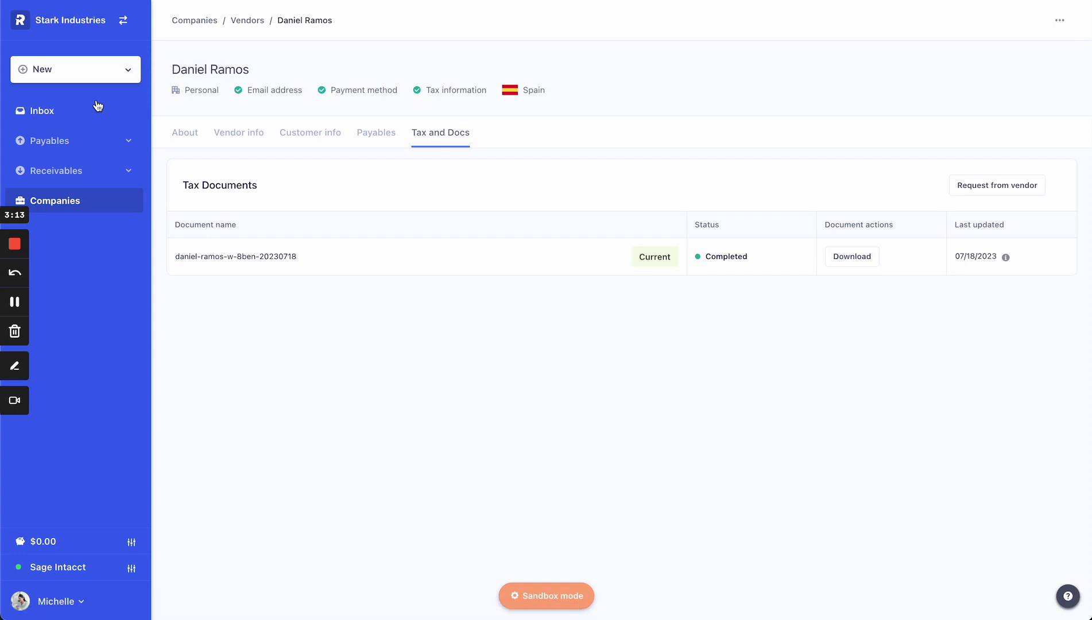
click(75, 109)
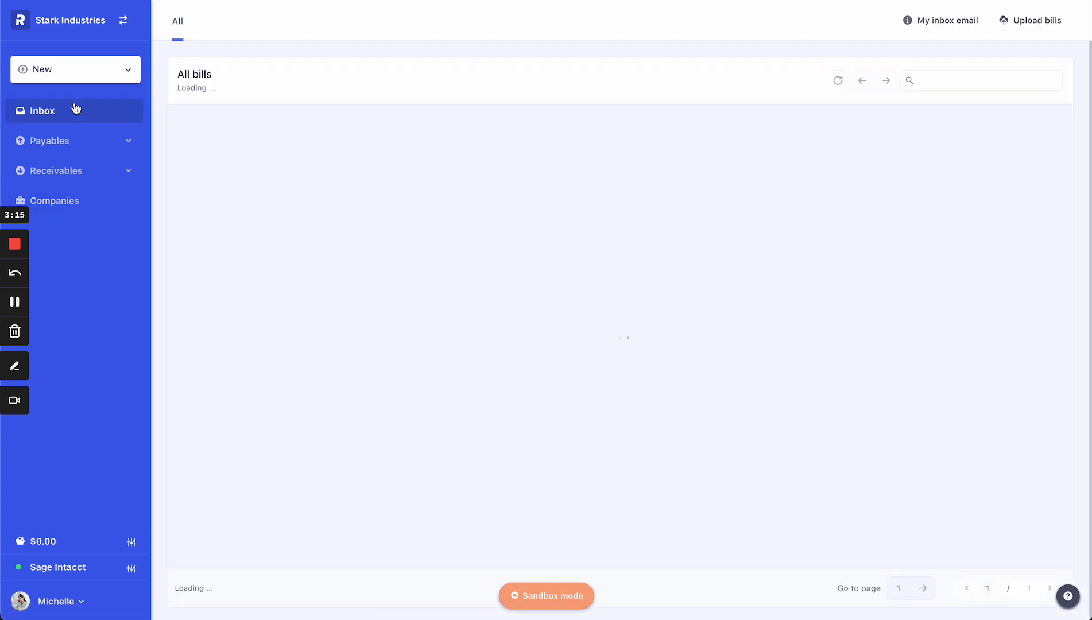
Open the NXTurn LLC $2,902.49 bill and enlarge its invoice preview
click(955, 29)
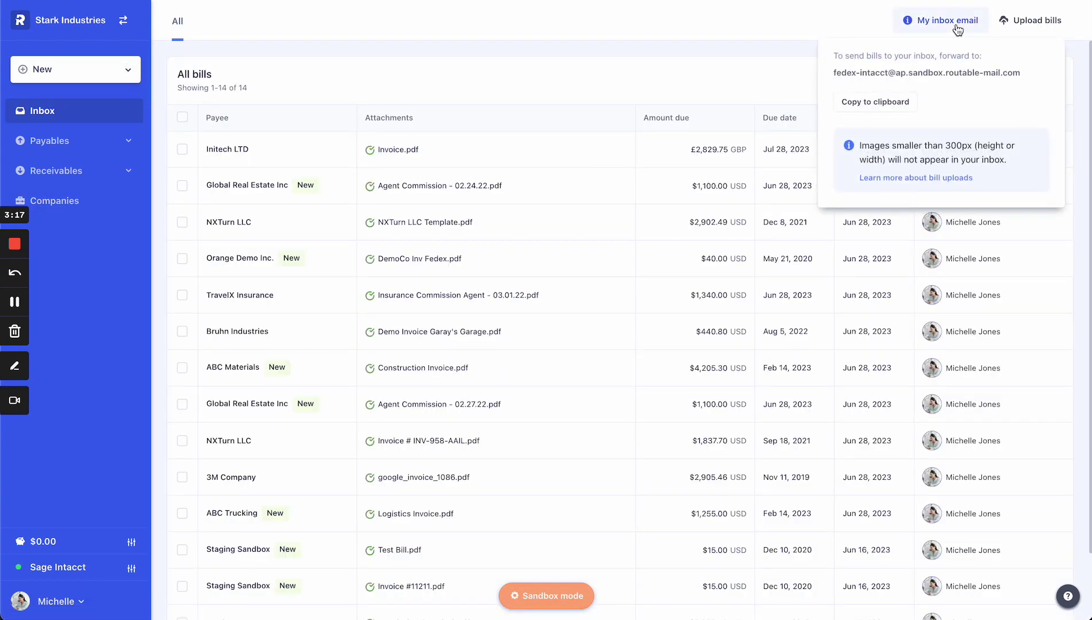
click(958, 30)
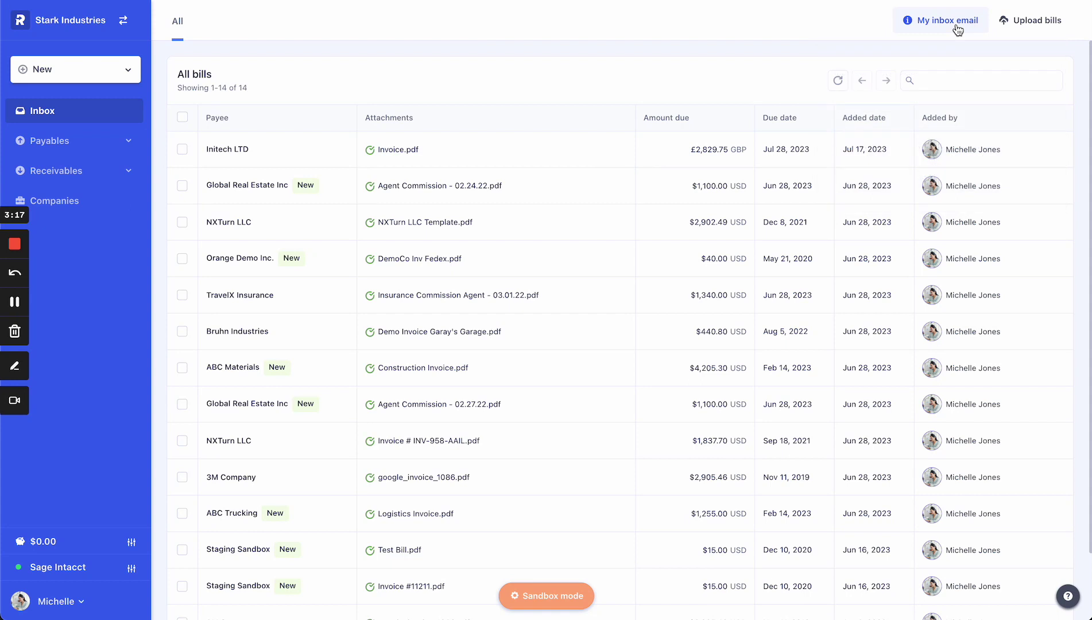
click(563, 225)
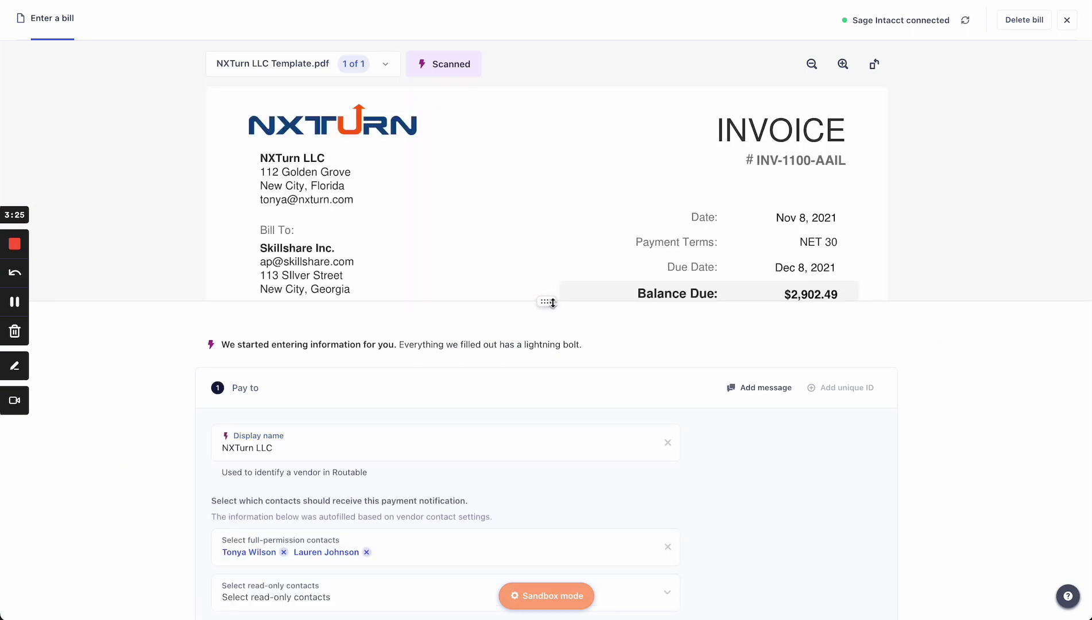
drag(546, 302, 547, 332)
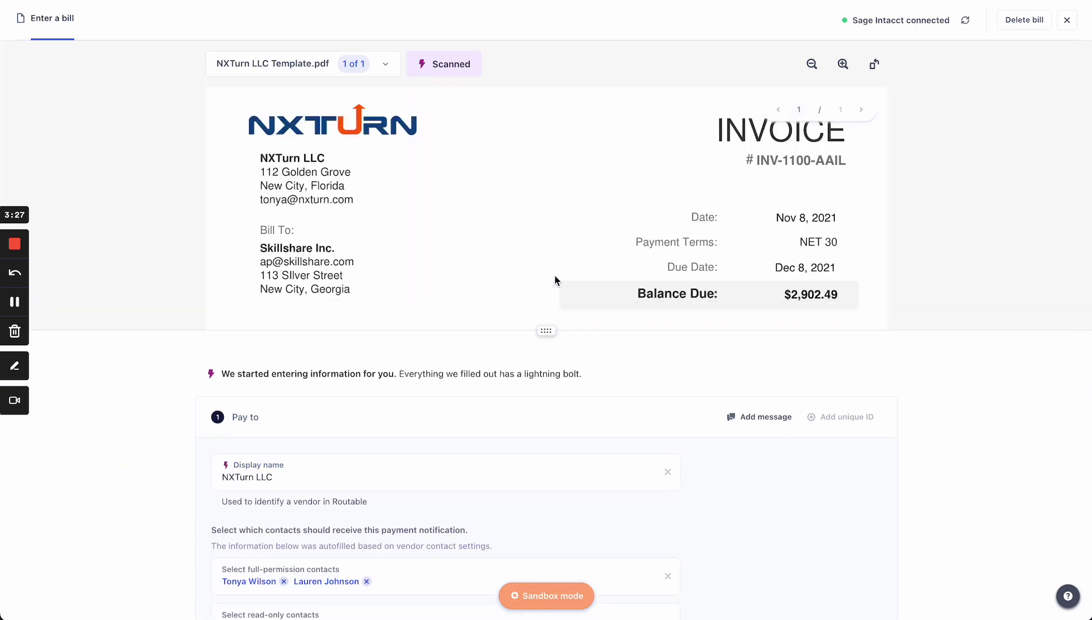
scroll(554, 278, down, 5)
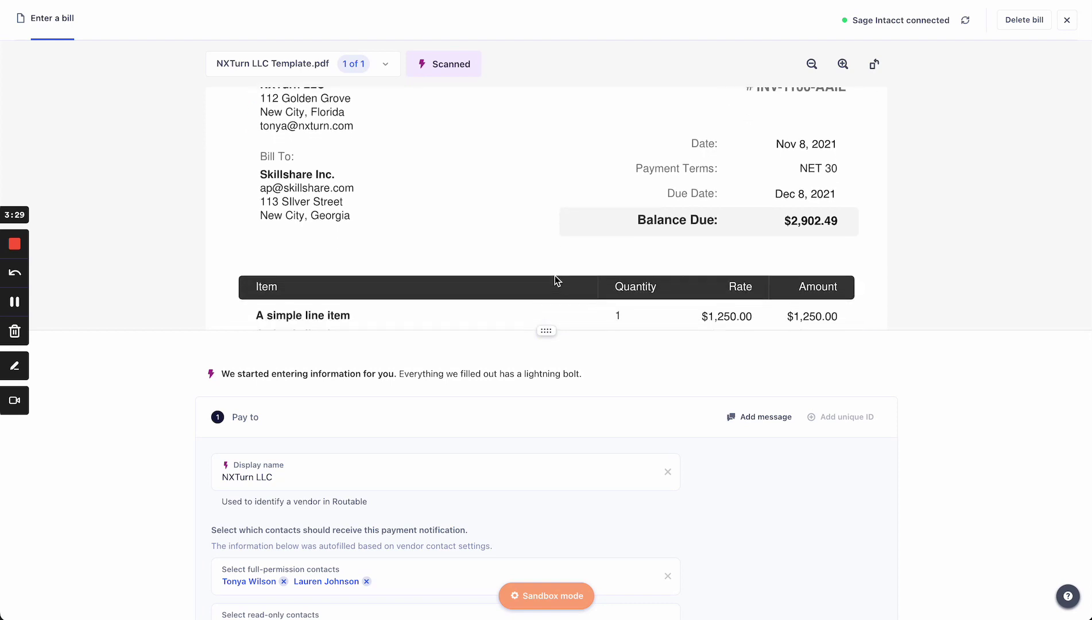
scroll(554, 280, up, 1)
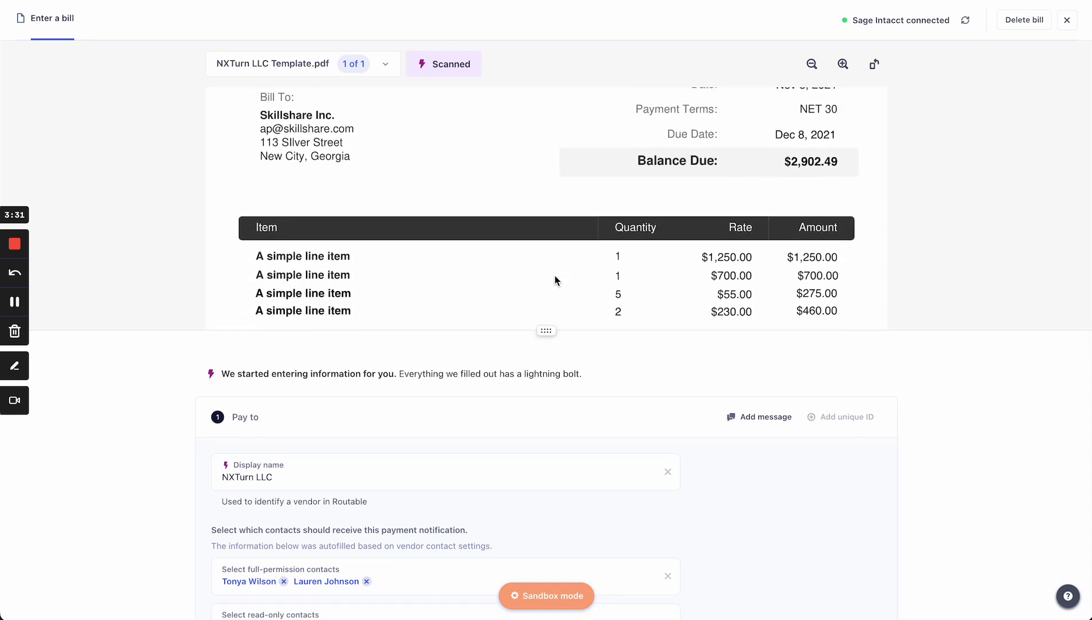
scroll(551, 465, down, 5)
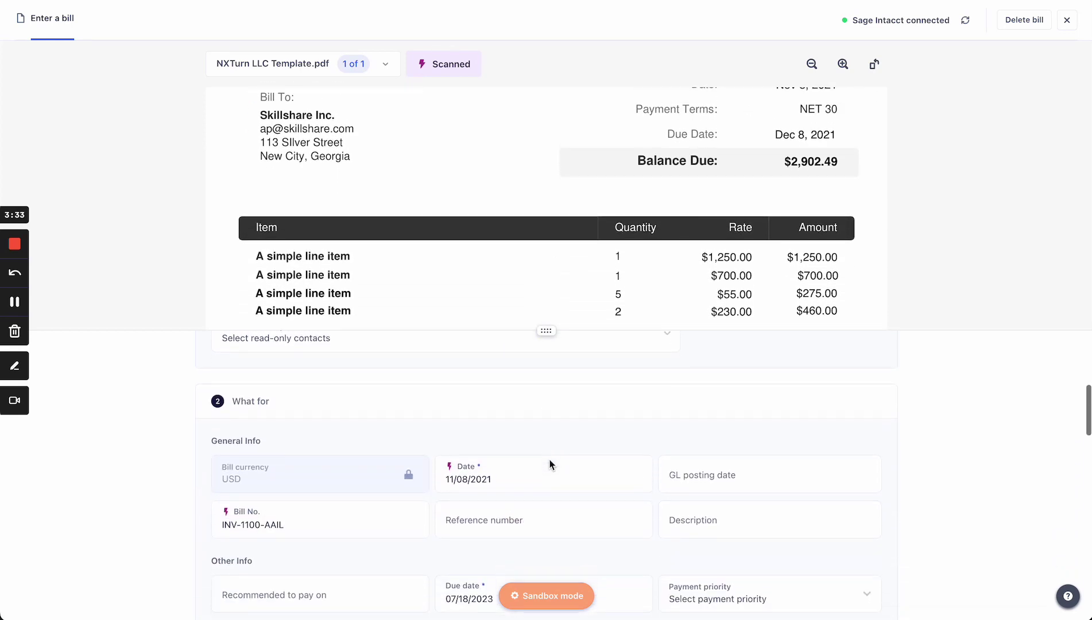
scroll(550, 465, down, 1)
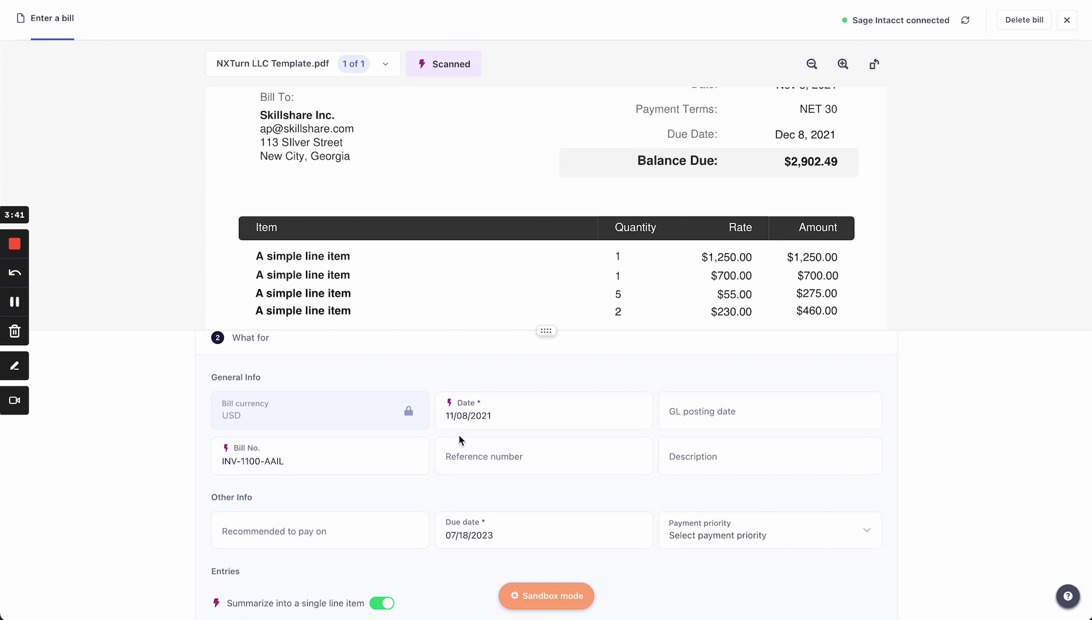
scroll(458, 435, down, 1)
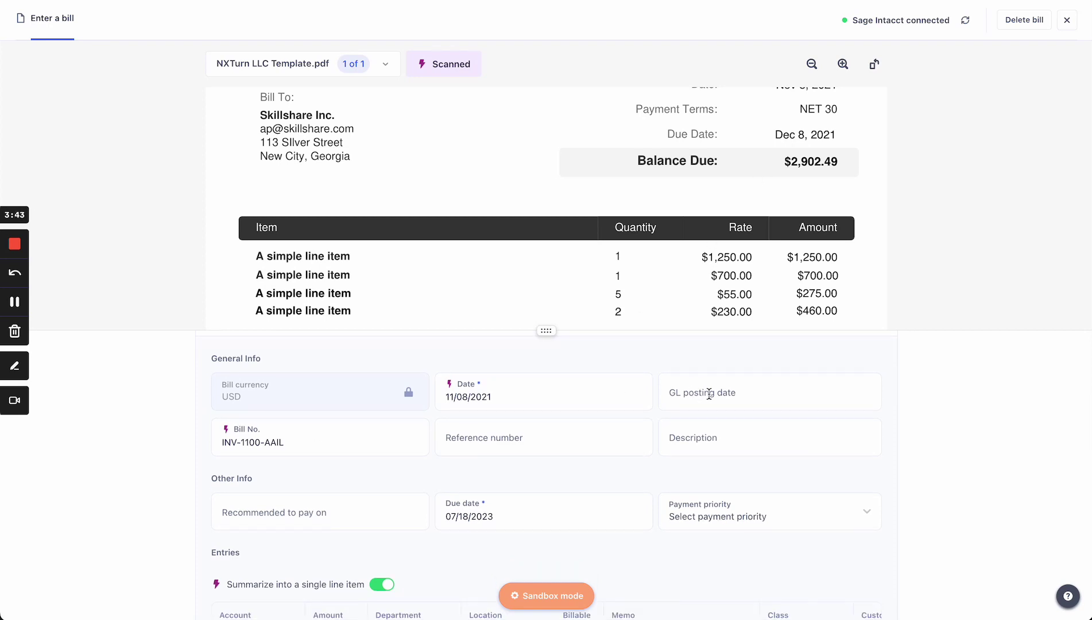
Set the GL posting date to 07/18/2023 and the payment priority to Normal
click(707, 392)
click(748, 522)
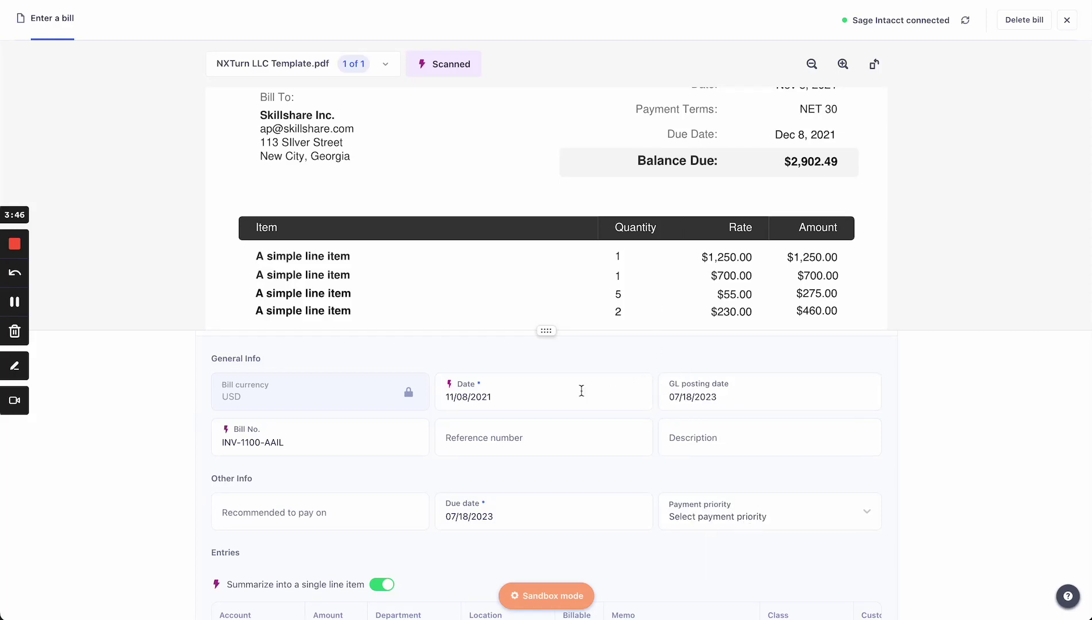
drag(554, 328, 554, 308)
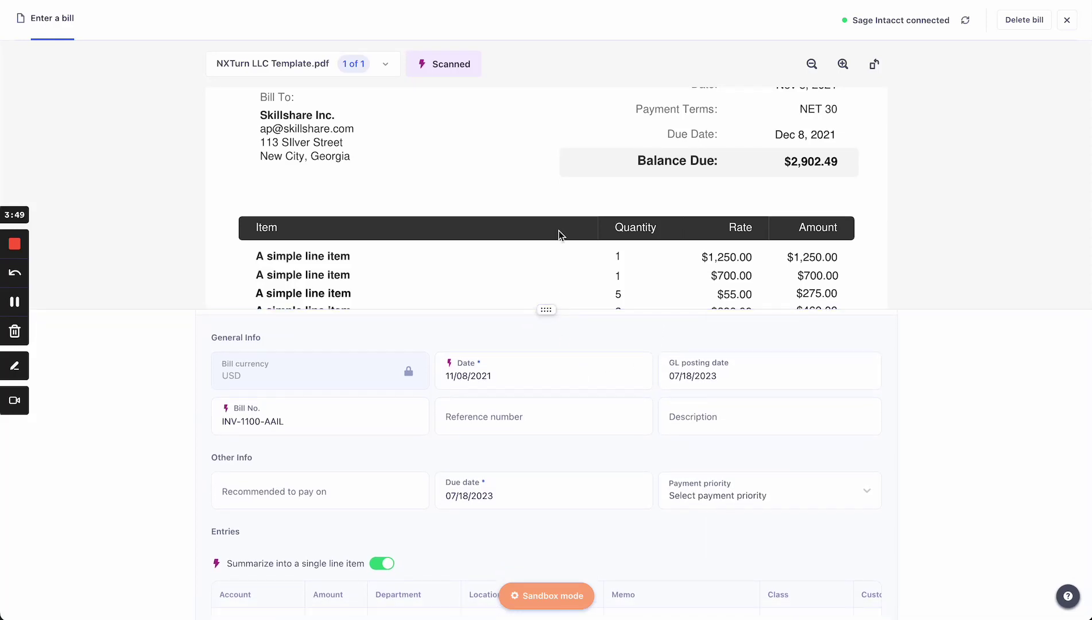
scroll(558, 236, down, 2)
scroll(595, 422, down, 1)
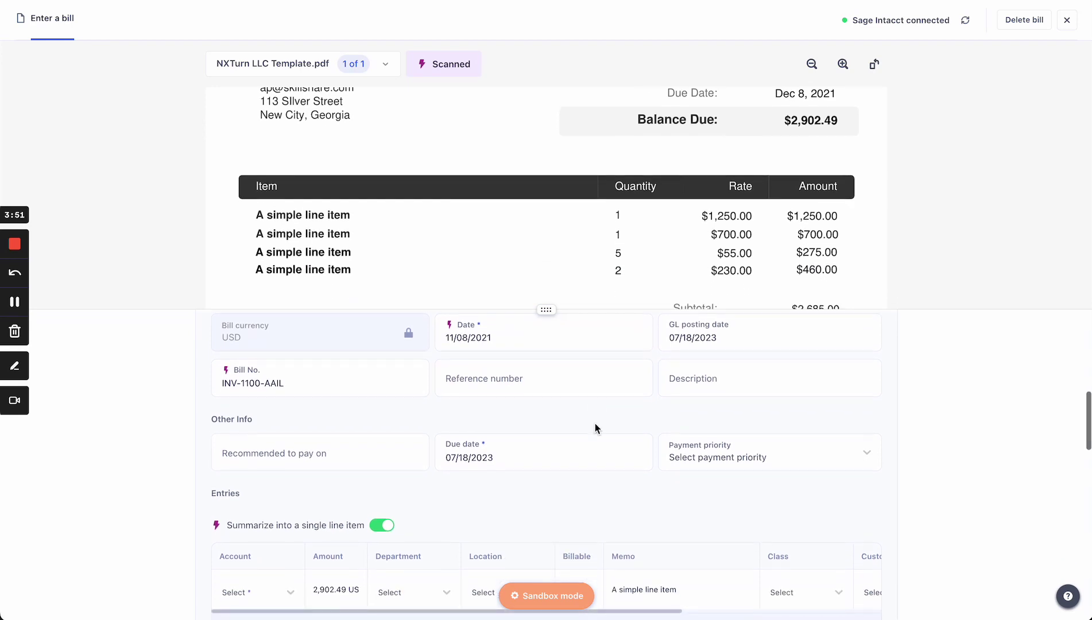
click(707, 458)
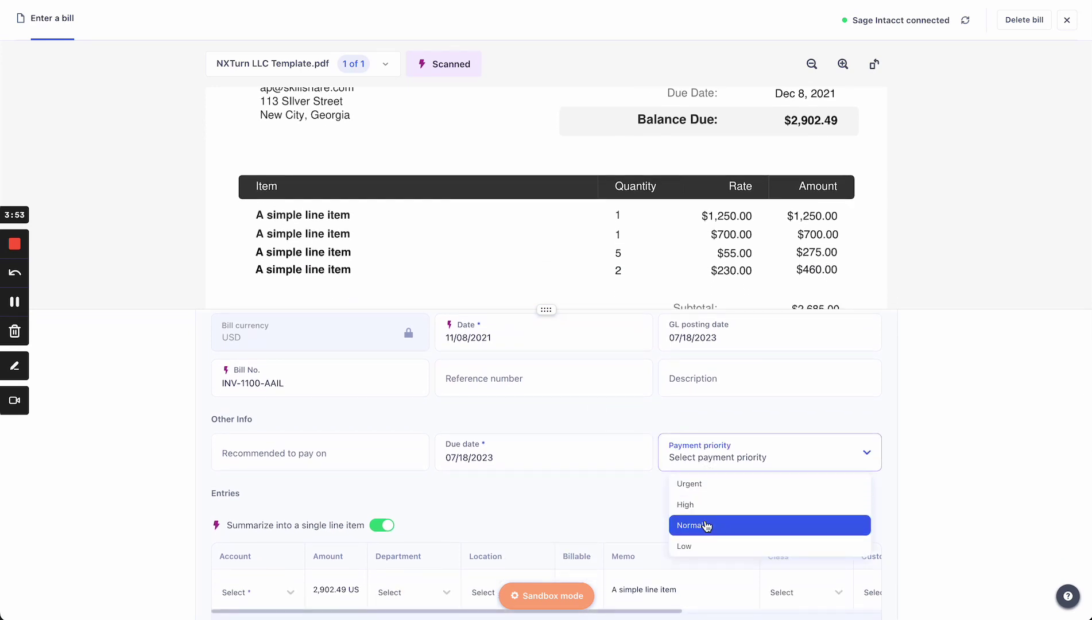
click(708, 525)
scroll(707, 523, down, 3)
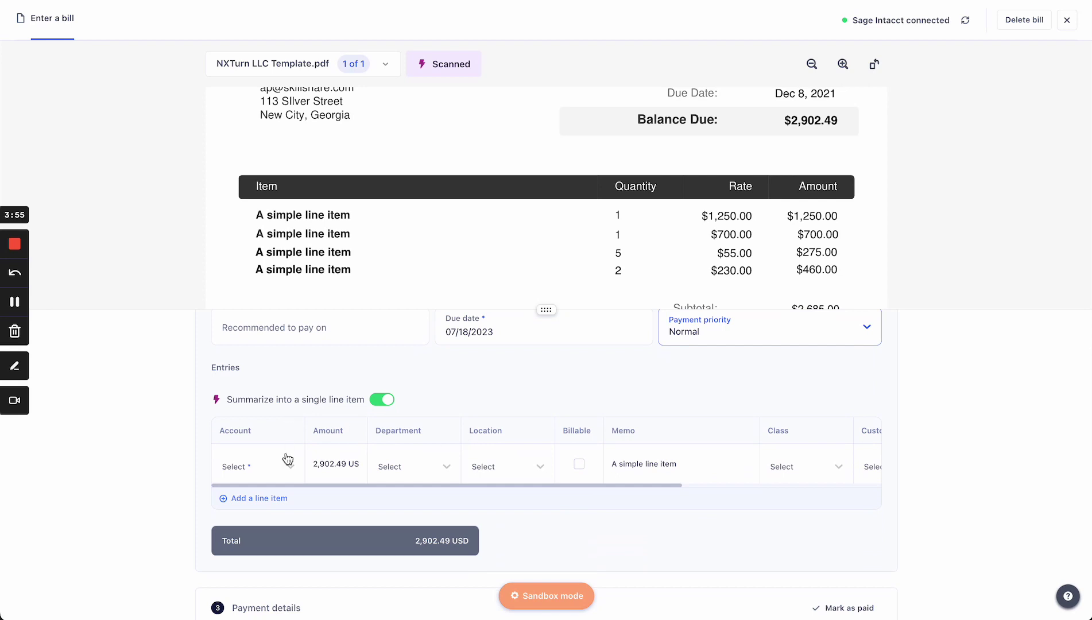
scroll(446, 251, down, 3)
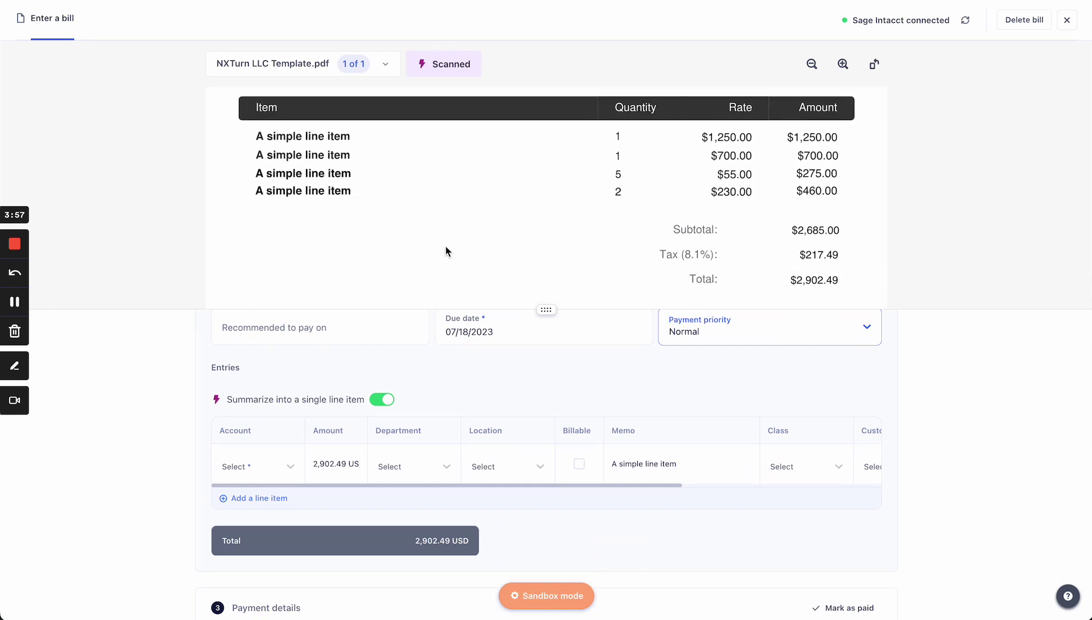
Split the entry into individual line items, then summarize it back into one line
click(386, 399)
scroll(452, 414, down, 2)
scroll(452, 419, down, 1)
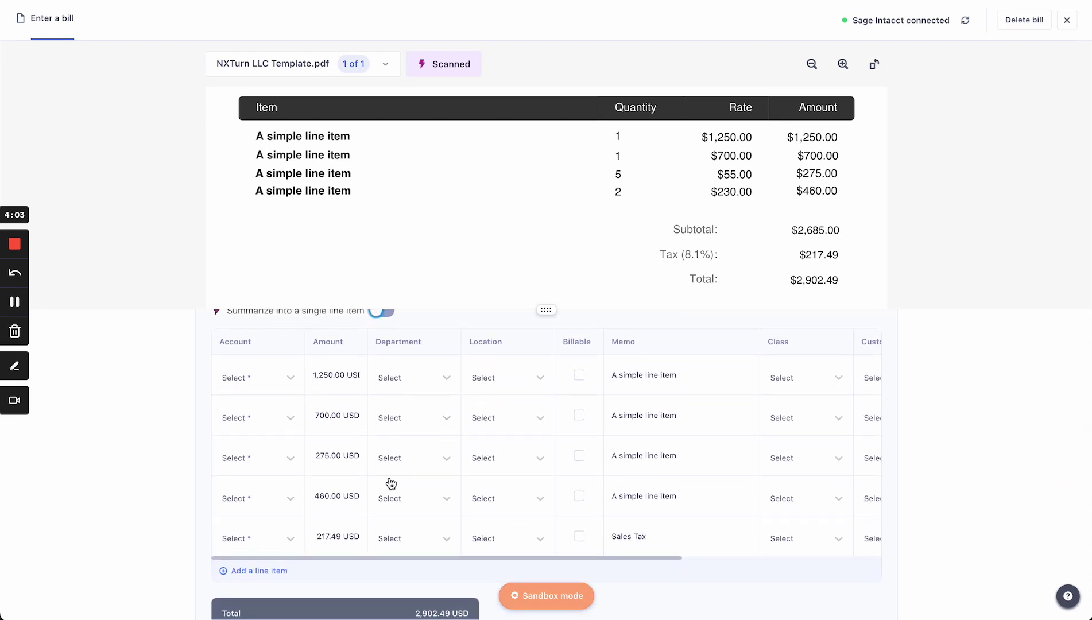
scroll(509, 372, up, 1)
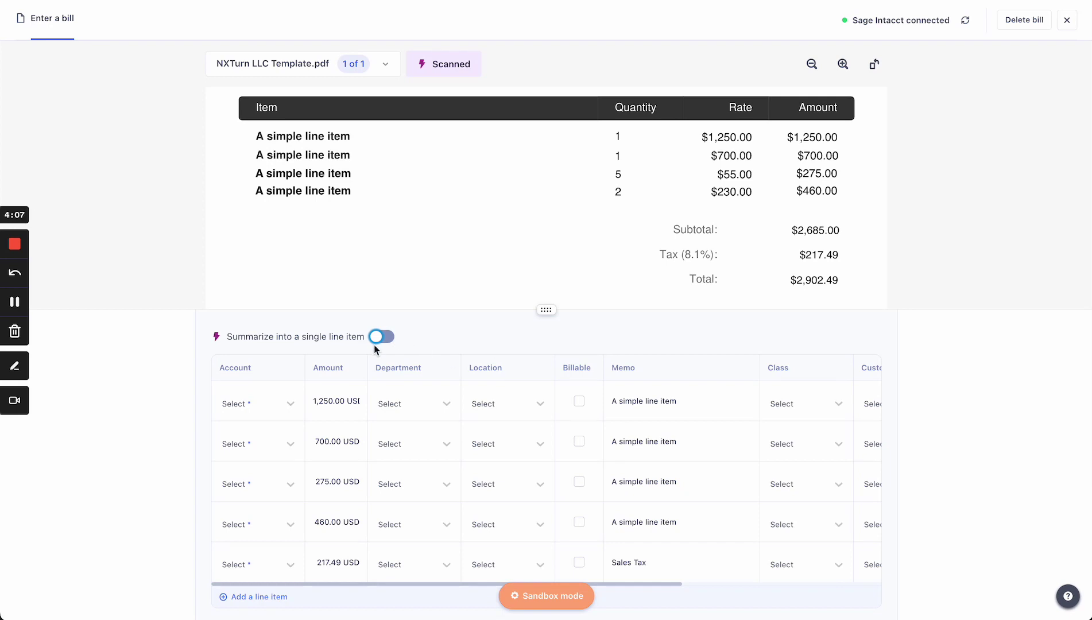
scroll(437, 425, right, 5)
scroll(434, 421, left, 5)
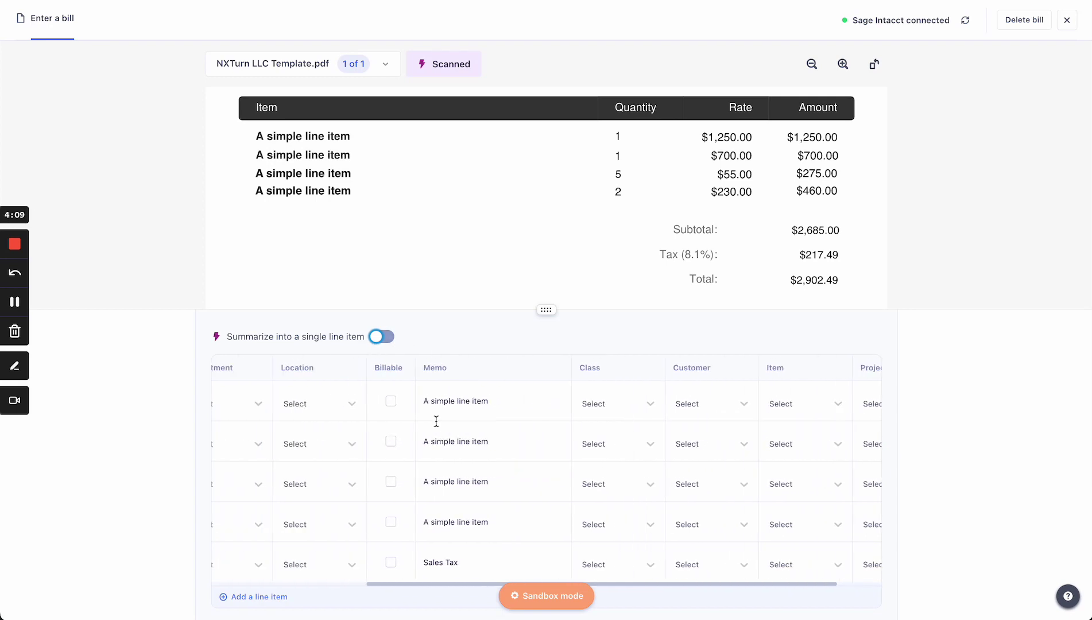
click(379, 338)
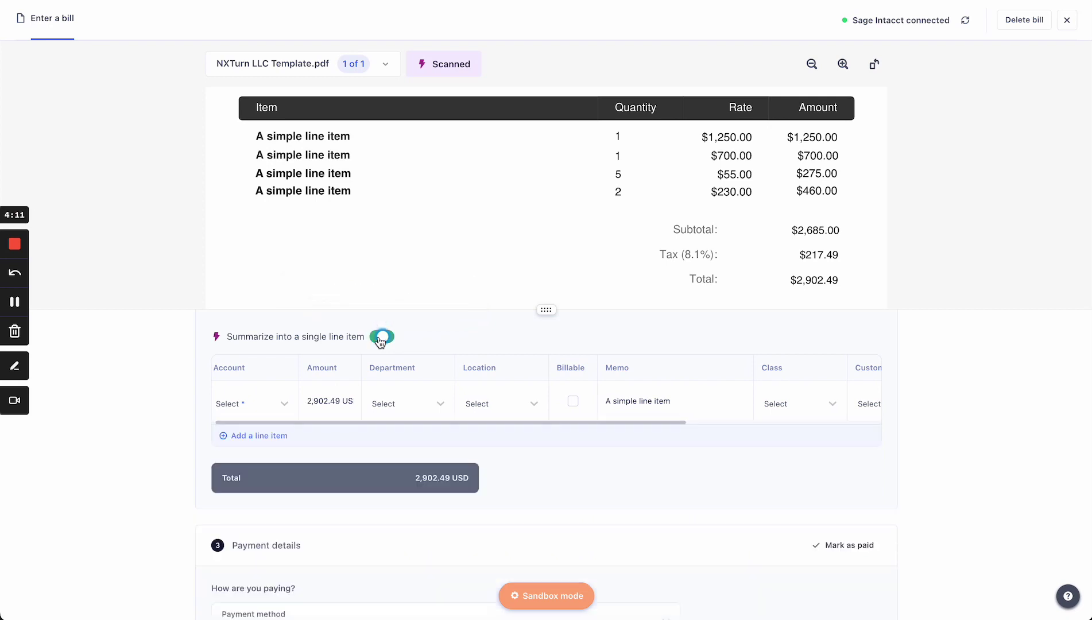
scroll(405, 415, down, 3)
scroll(405, 414, down, 2)
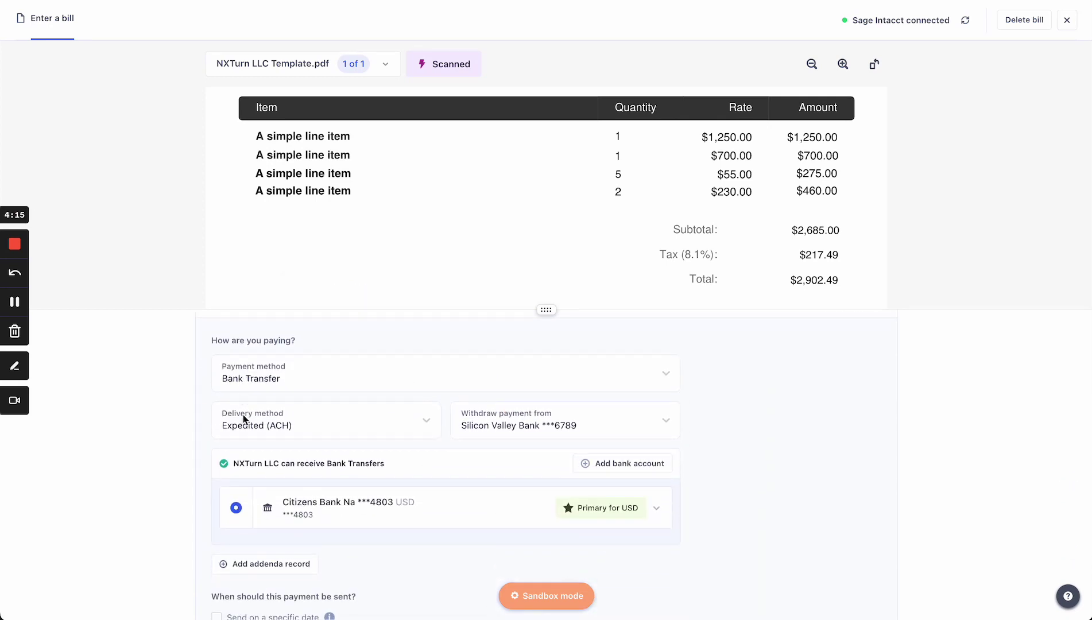
click(298, 386)
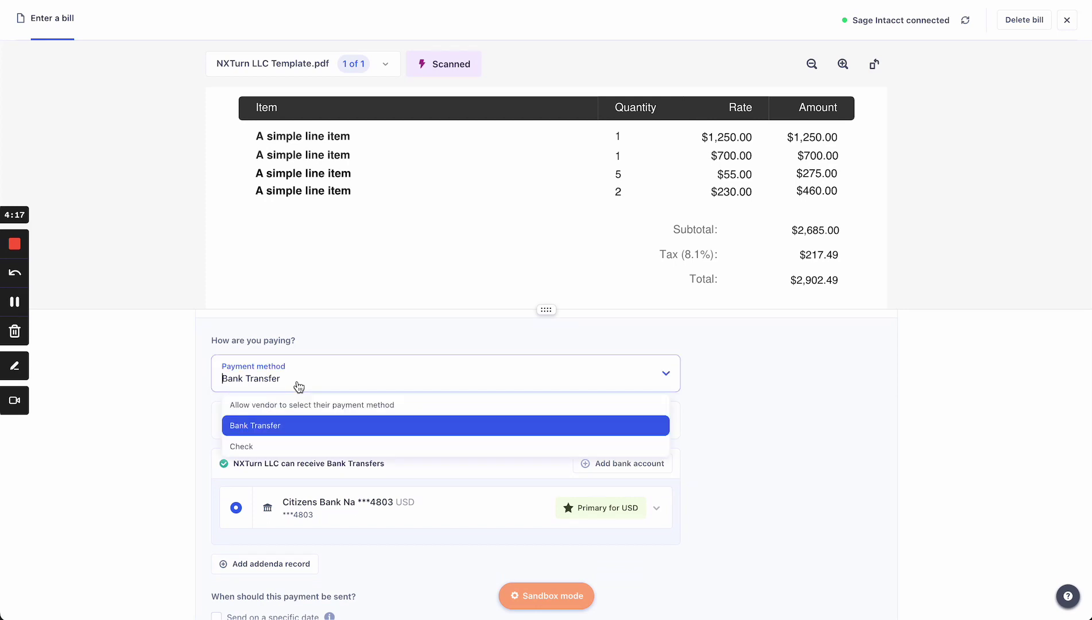
click(195, 384)
click(316, 435)
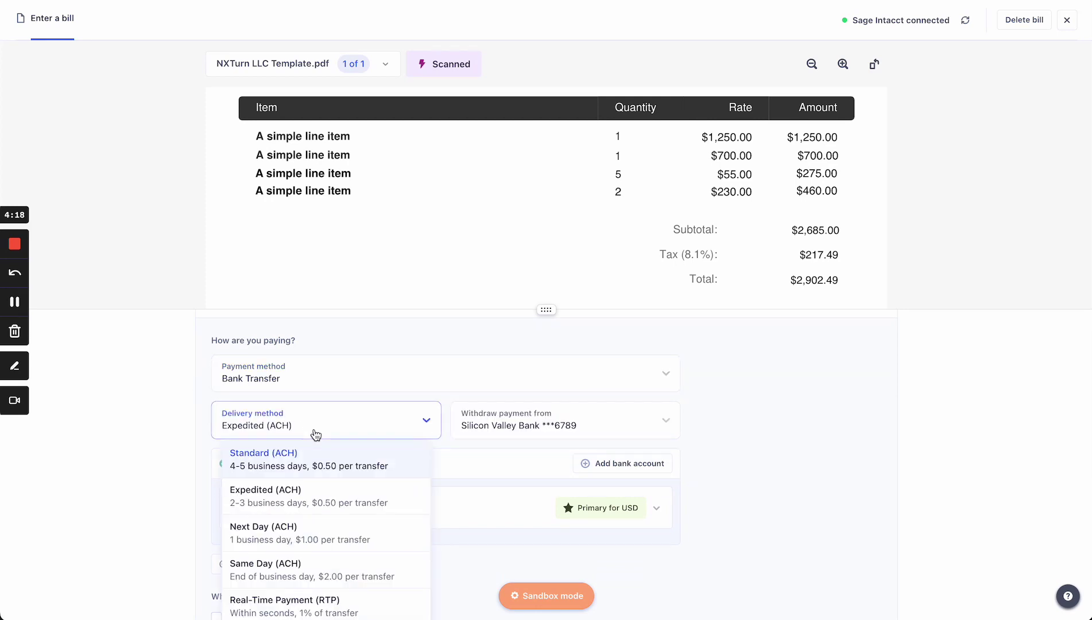
click(492, 419)
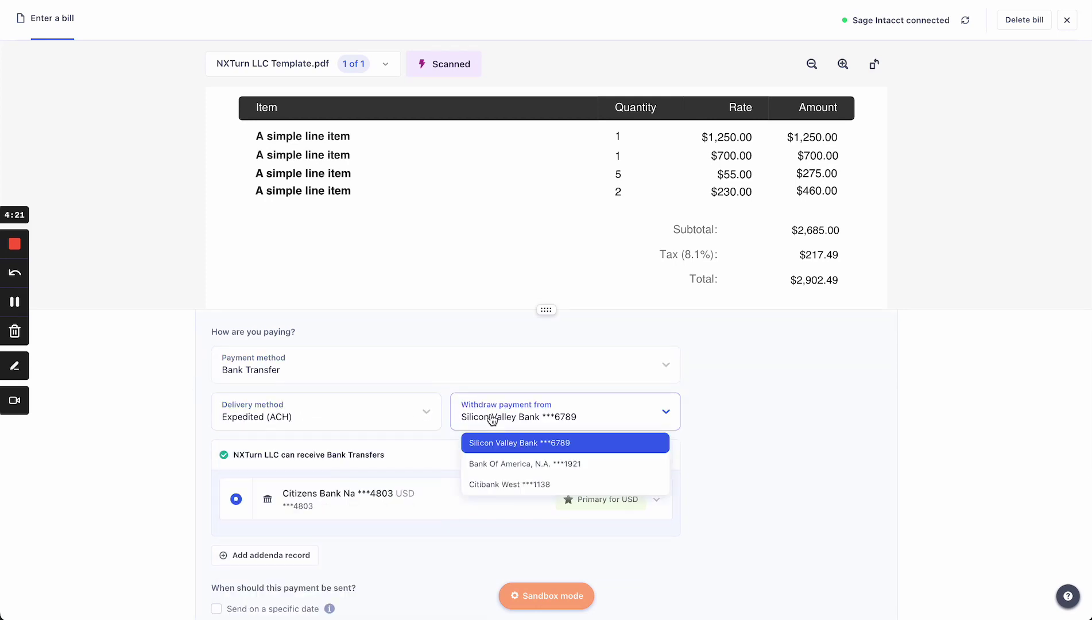
click(804, 428)
scroll(805, 428, down, 2)
scroll(805, 428, down, 1)
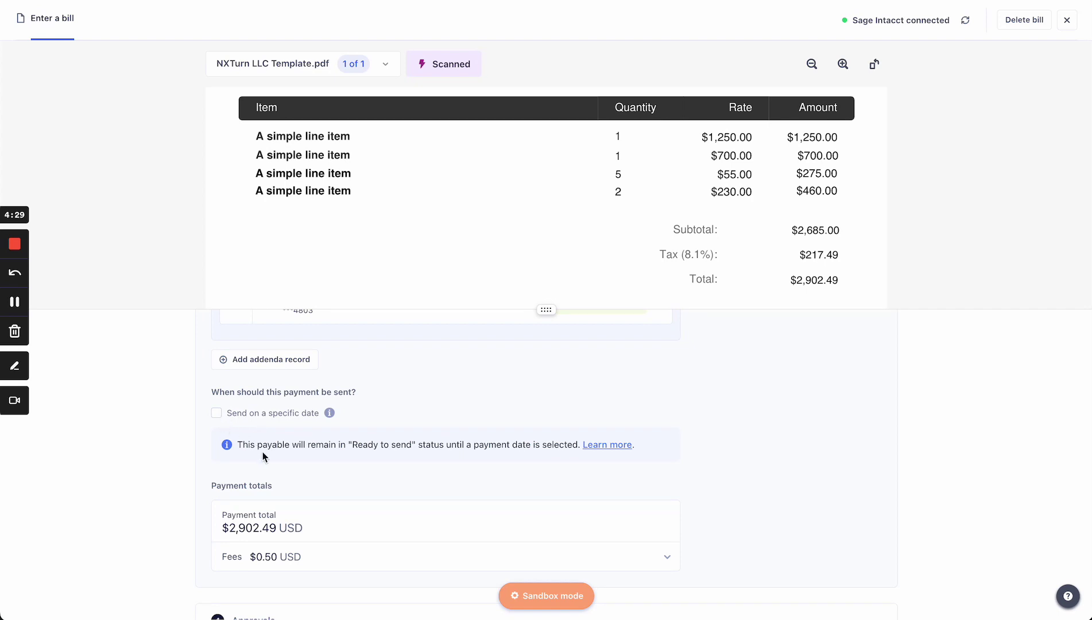
scroll(263, 452, down, 5)
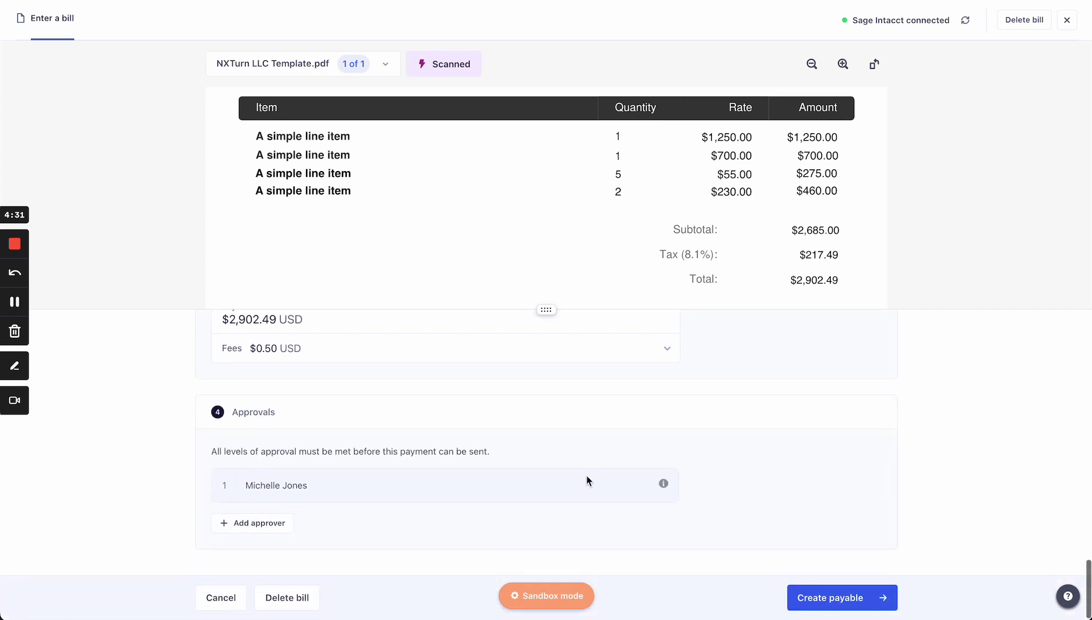
After a failed create attempt, set the entry's account to 20100--Accounts Payable
mouse_move(664, 486)
click(811, 603)
scroll(724, 408, up, 10)
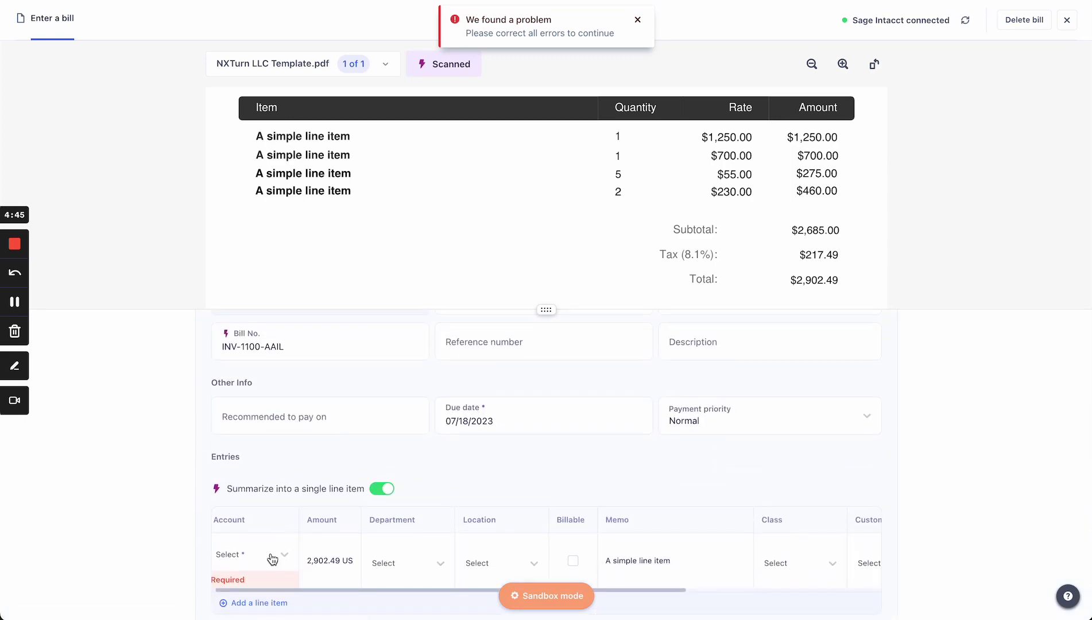
click(272, 558)
text(cpa)
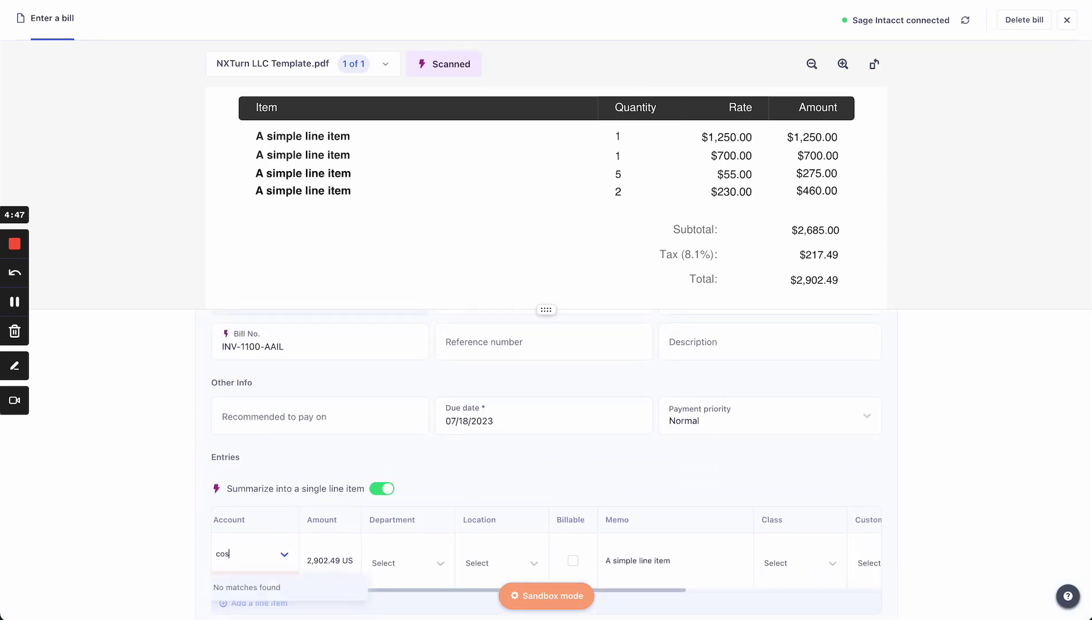
key(BackSpace)
key(BackSpace)
text(pa)
key(BackSpace)
key(BackSpace)
key(BackSpace)
text(acc)
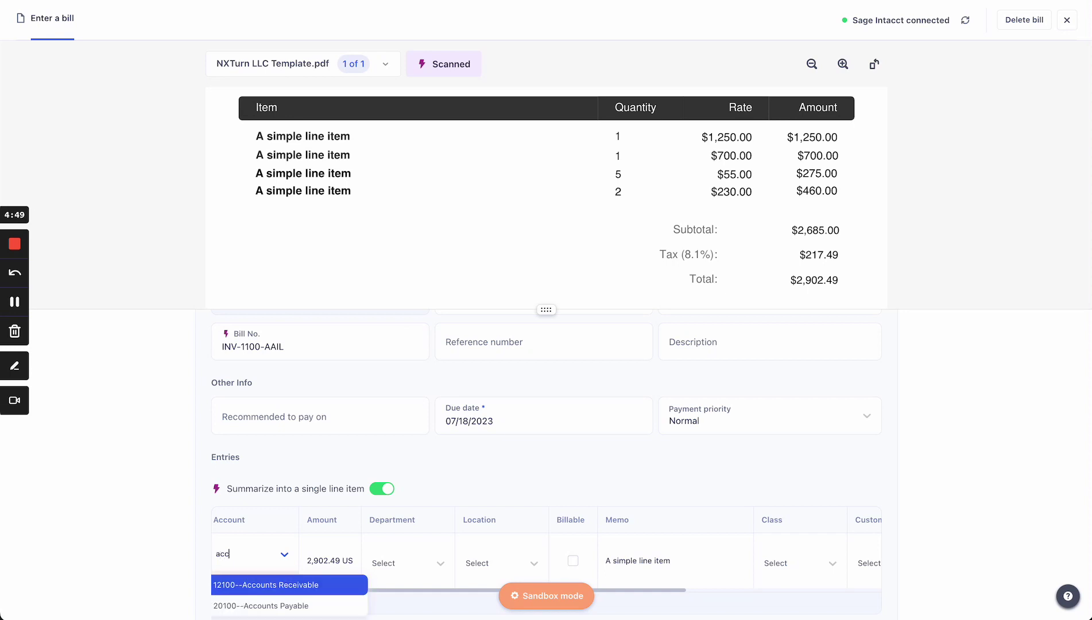
key(Down)
key(Return)
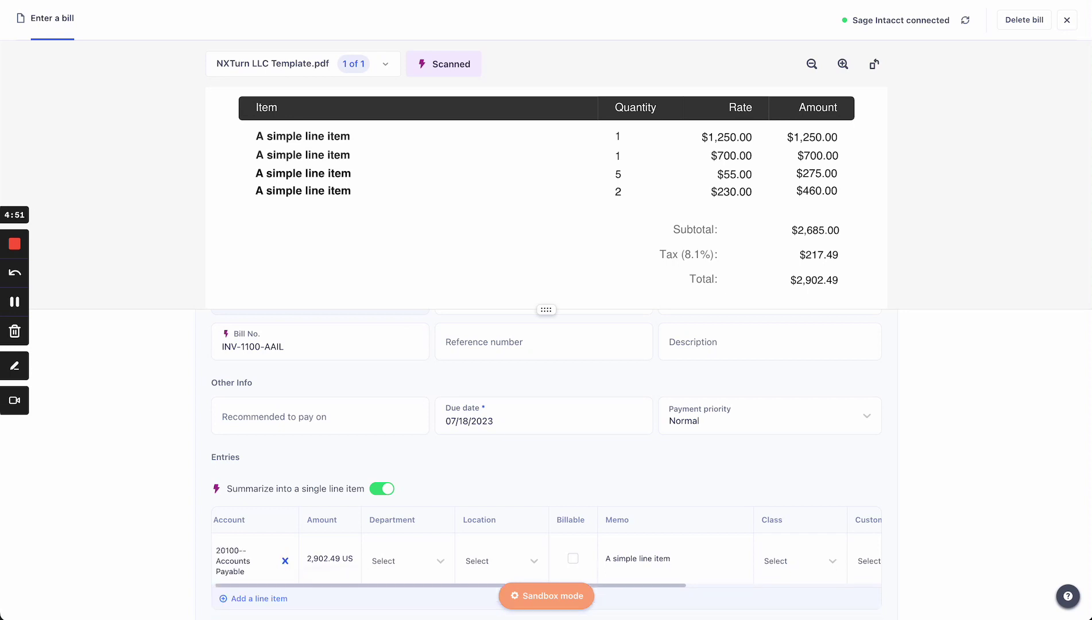
Create and confirm the $2,902.49 NXTurn payable
scroll(251, 535, down, 2)
scroll(249, 530, right, 1)
scroll(250, 530, left, 1)
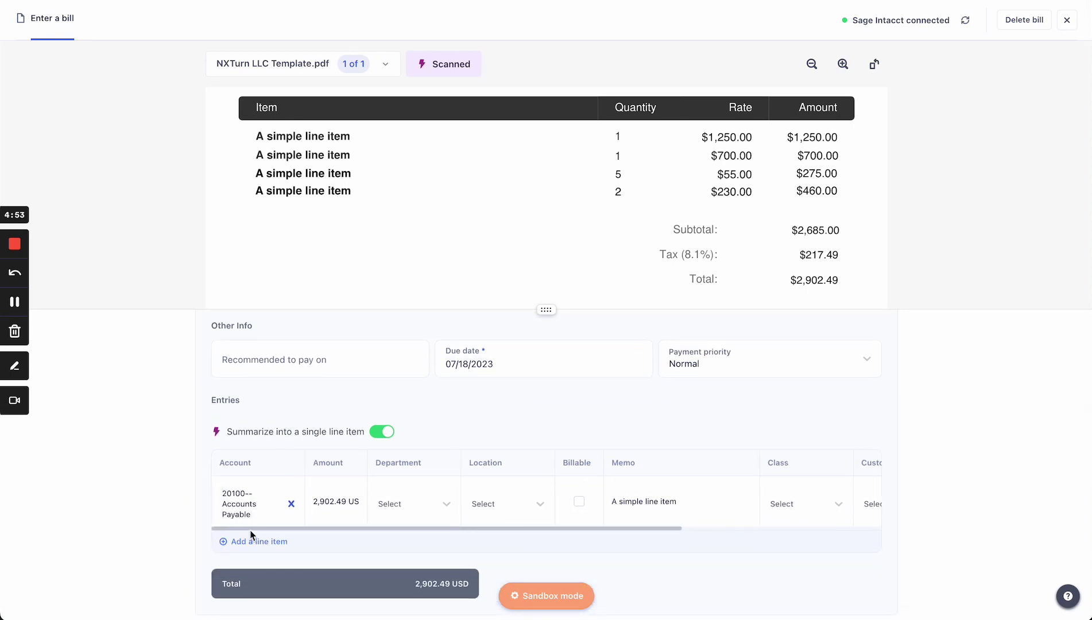
scroll(436, 528, down, 10)
scroll(689, 540, down, 4)
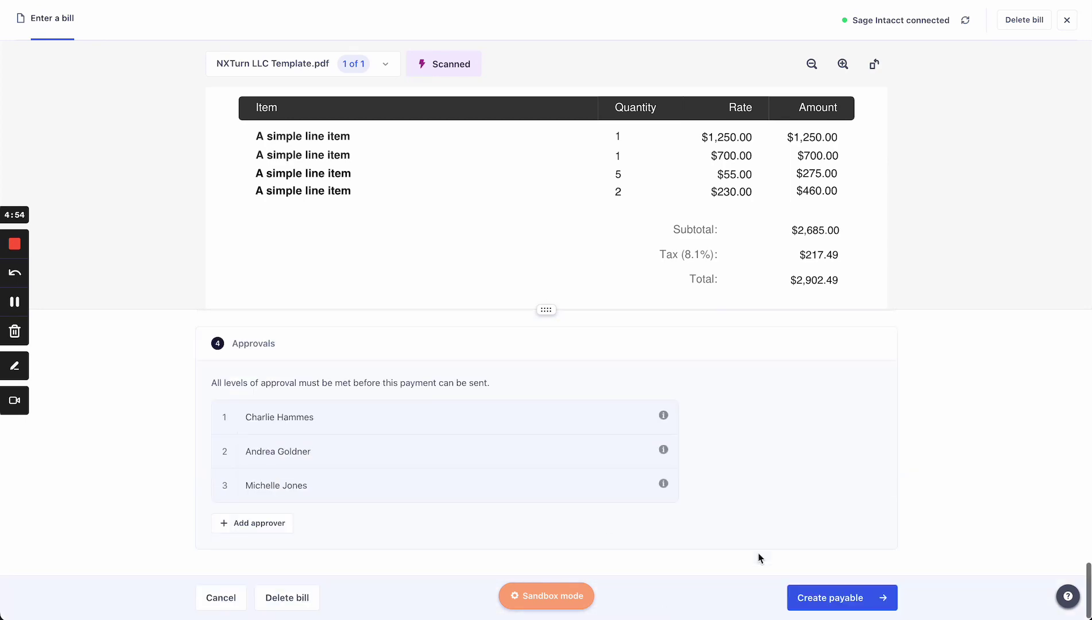
click(829, 596)
click(828, 596)
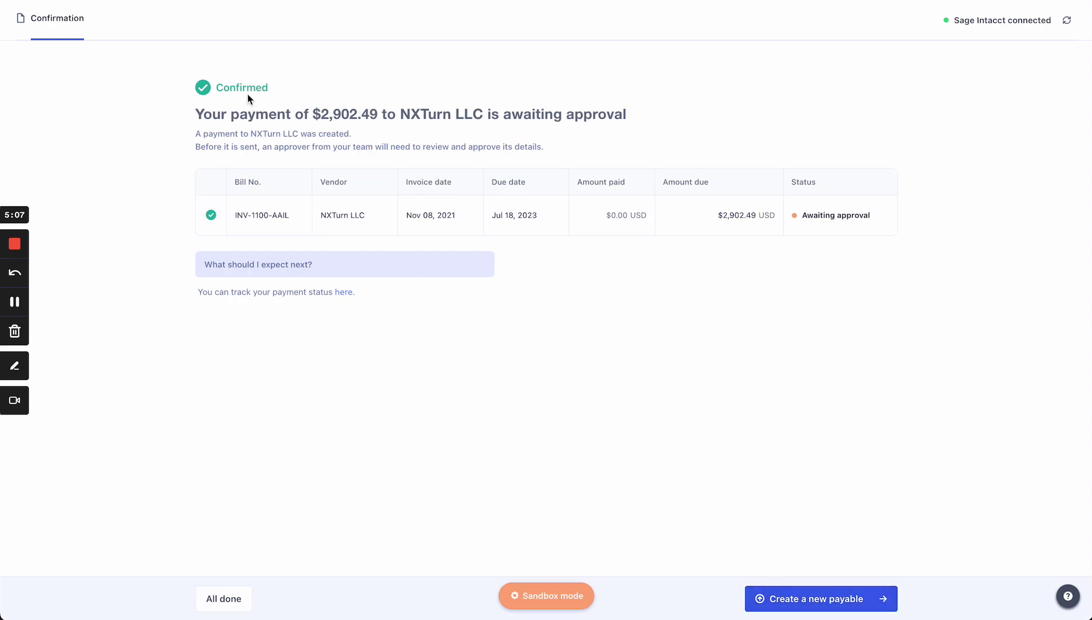
From All payables, open the $10,000.00 Cadberry Limited Corporation payment and review its £7,030.75 conversion and Paid bill
click(234, 596)
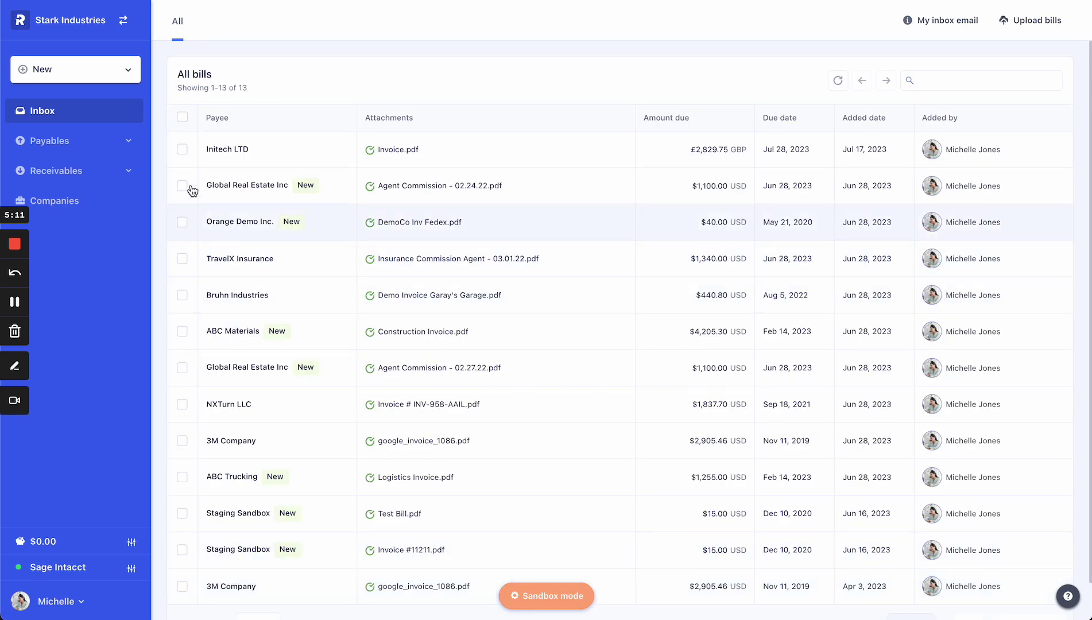
click(120, 144)
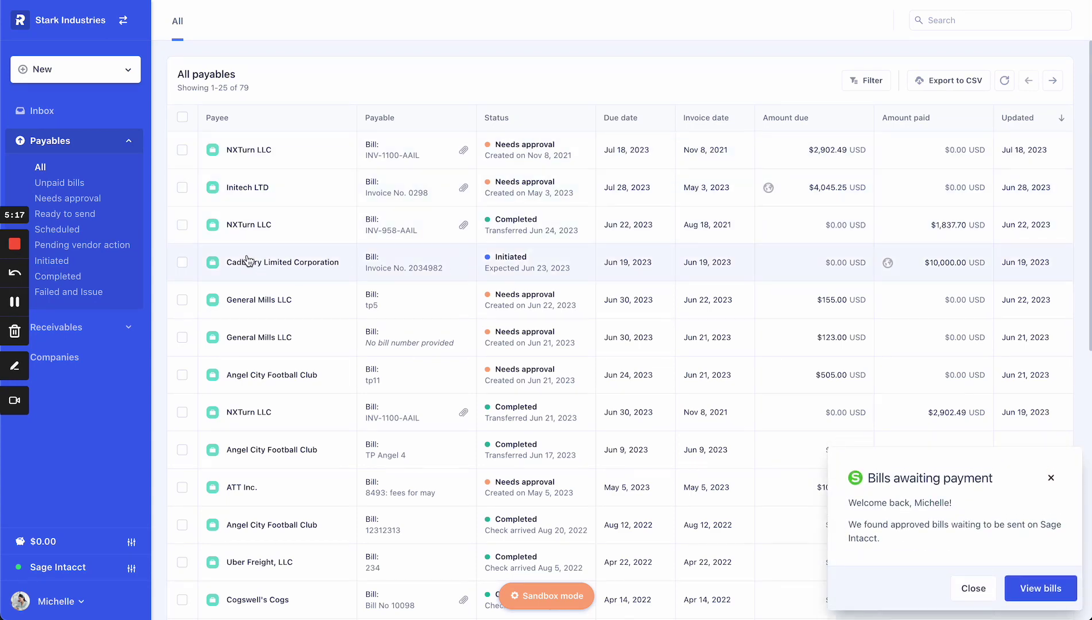
click(405, 266)
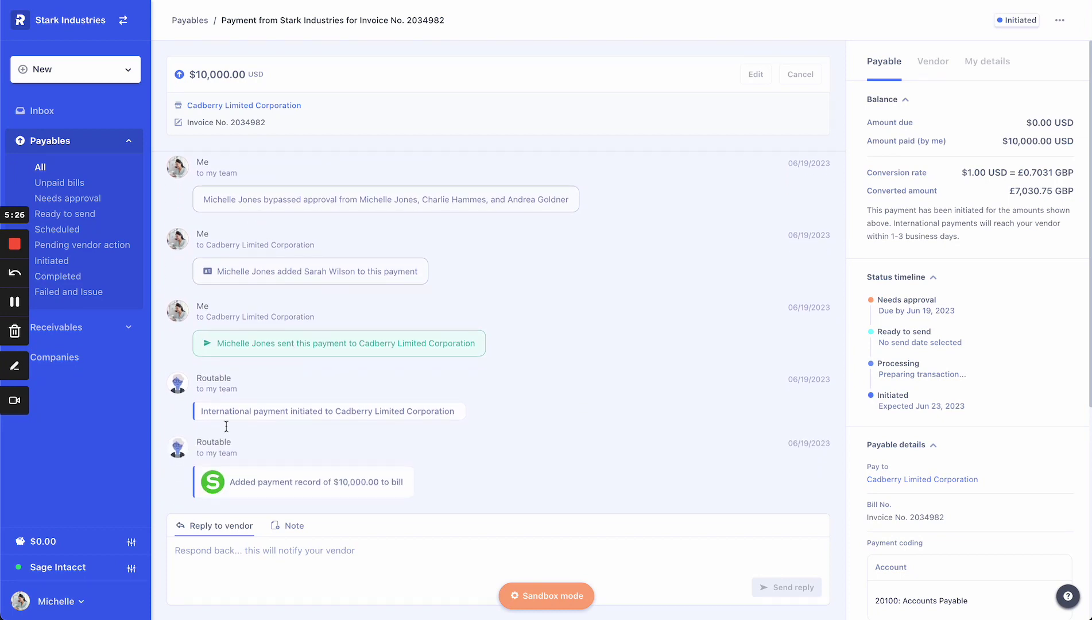
drag(197, 417, 456, 412)
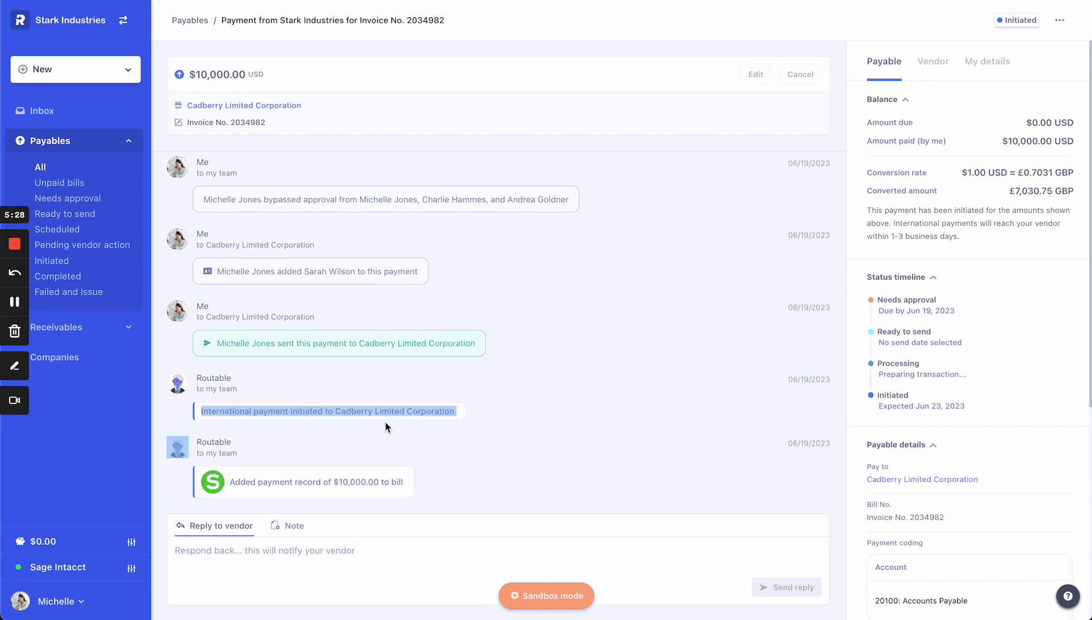
drag(229, 482, 404, 482)
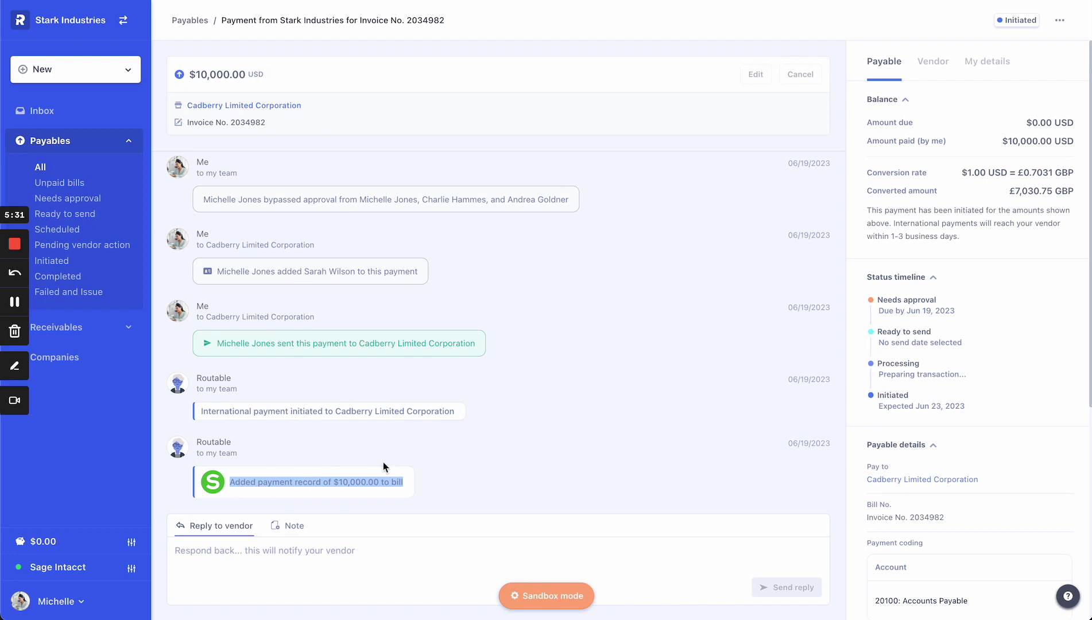
scroll(957, 440, down, 6)
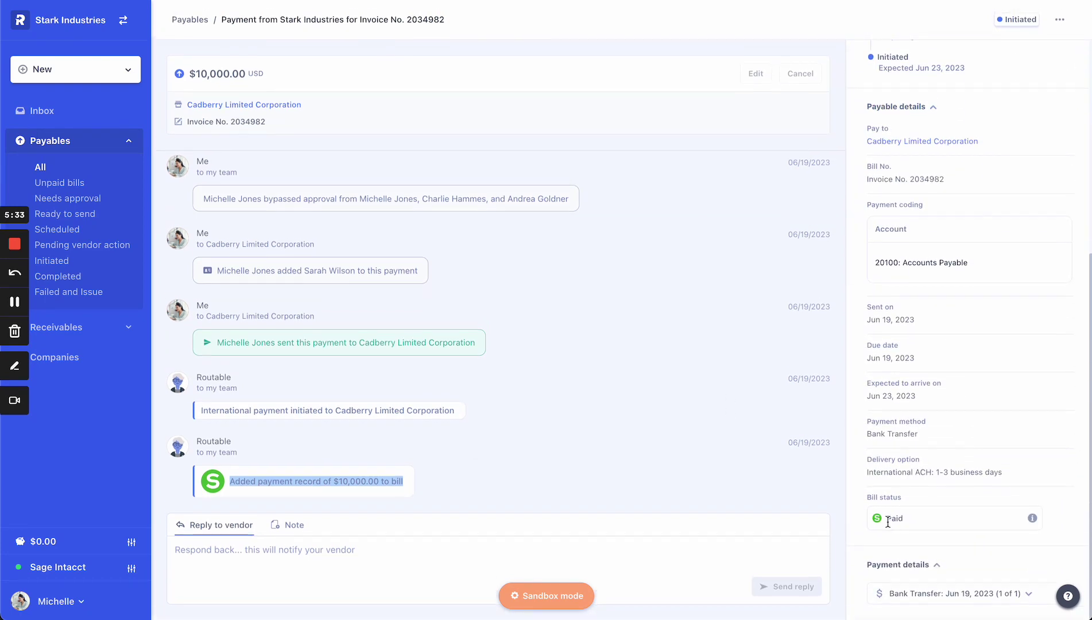
click(56, 600)
Expand all six payable approval rules, GL Account Review through Executive Approvals by Amount, showing conditions and approvers
click(80, 410)
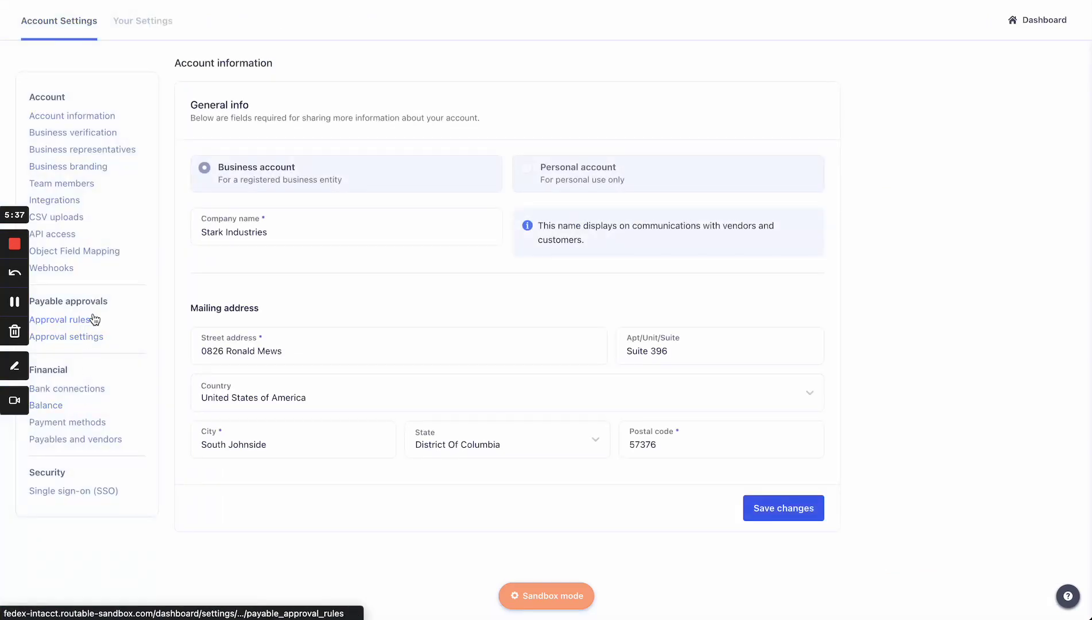
click(93, 320)
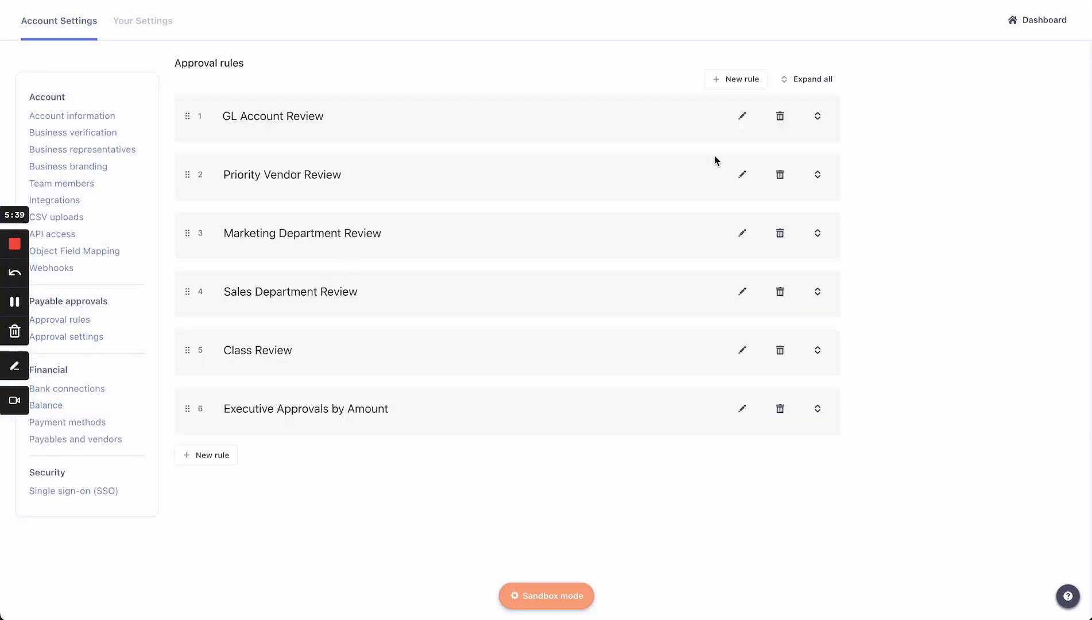
click(811, 80)
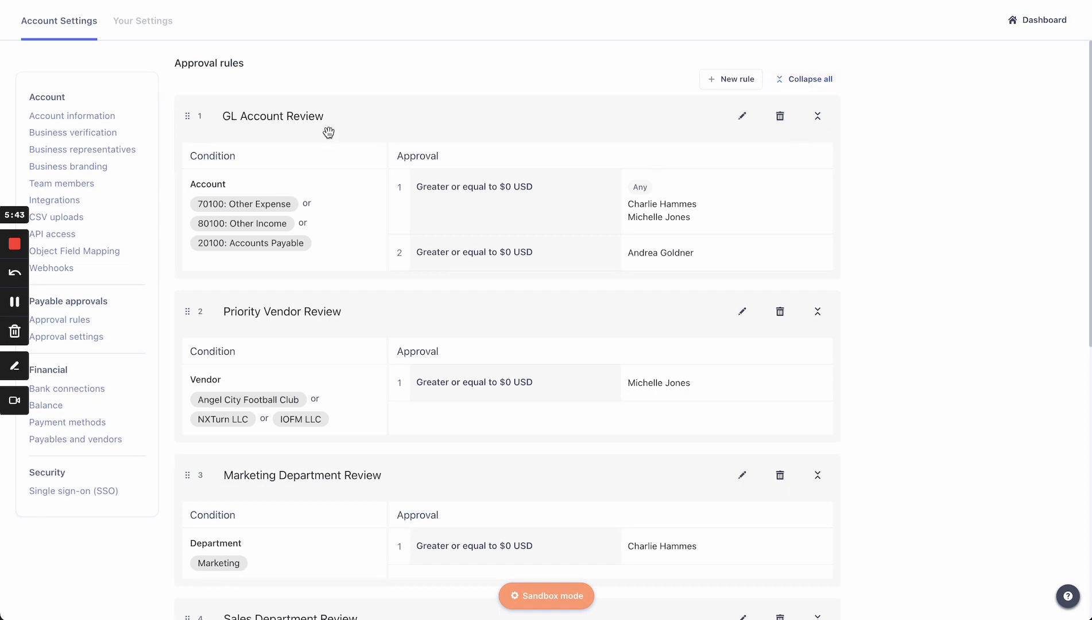
scroll(301, 220, down, 1)
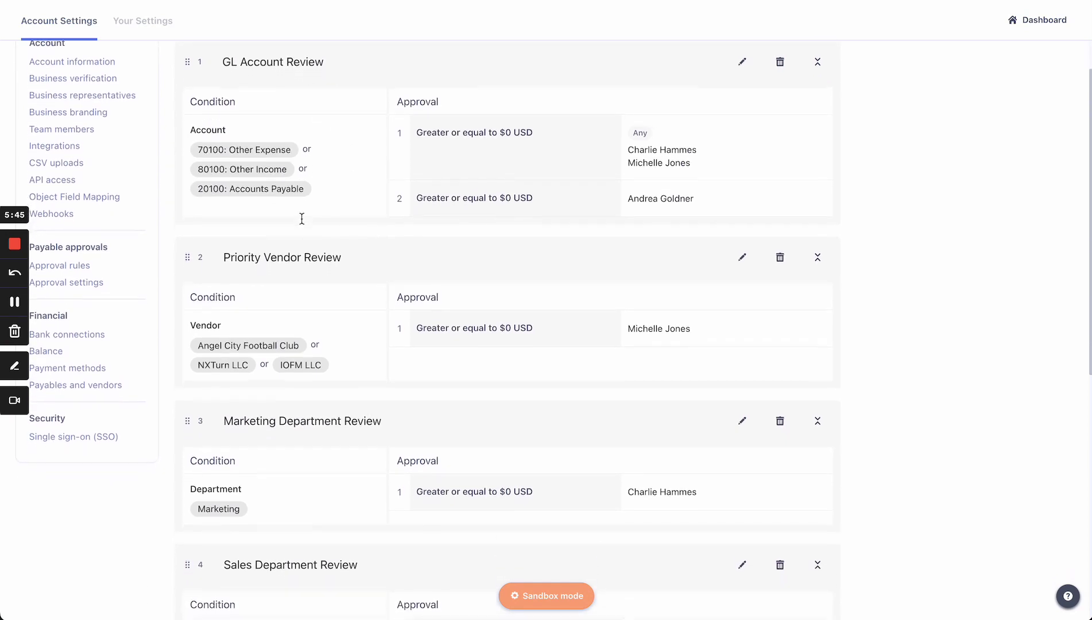
scroll(301, 219, down, 4)
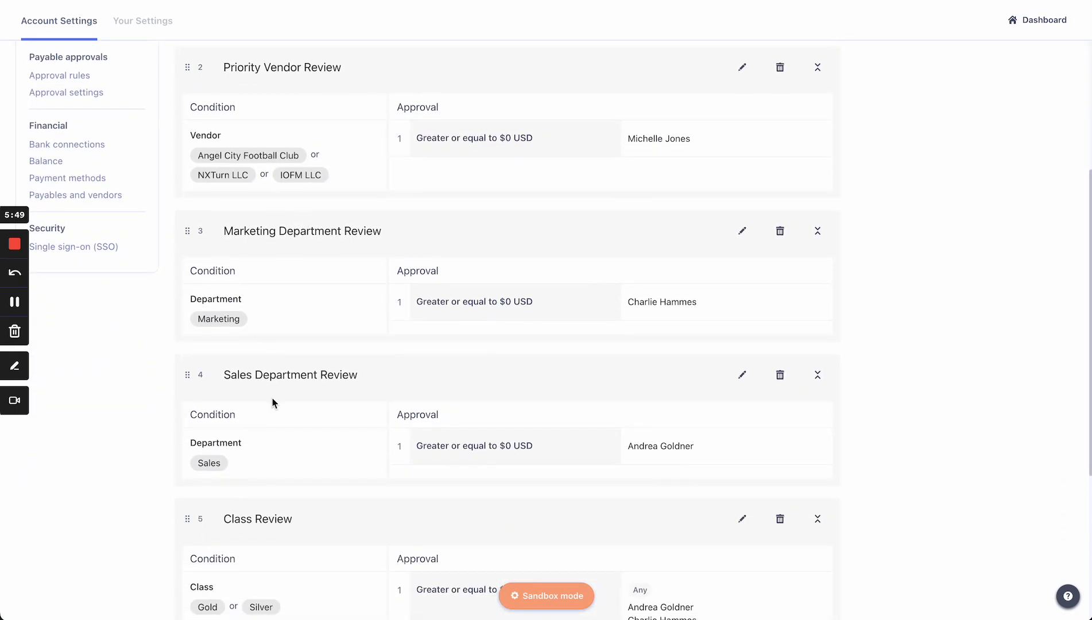
scroll(272, 398, down, 5)
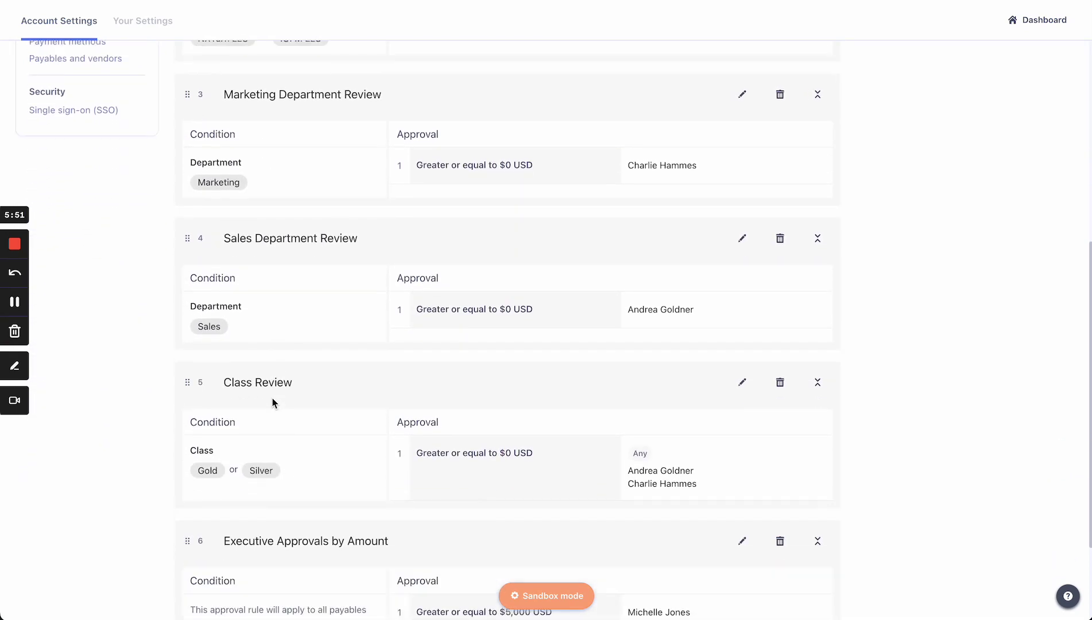